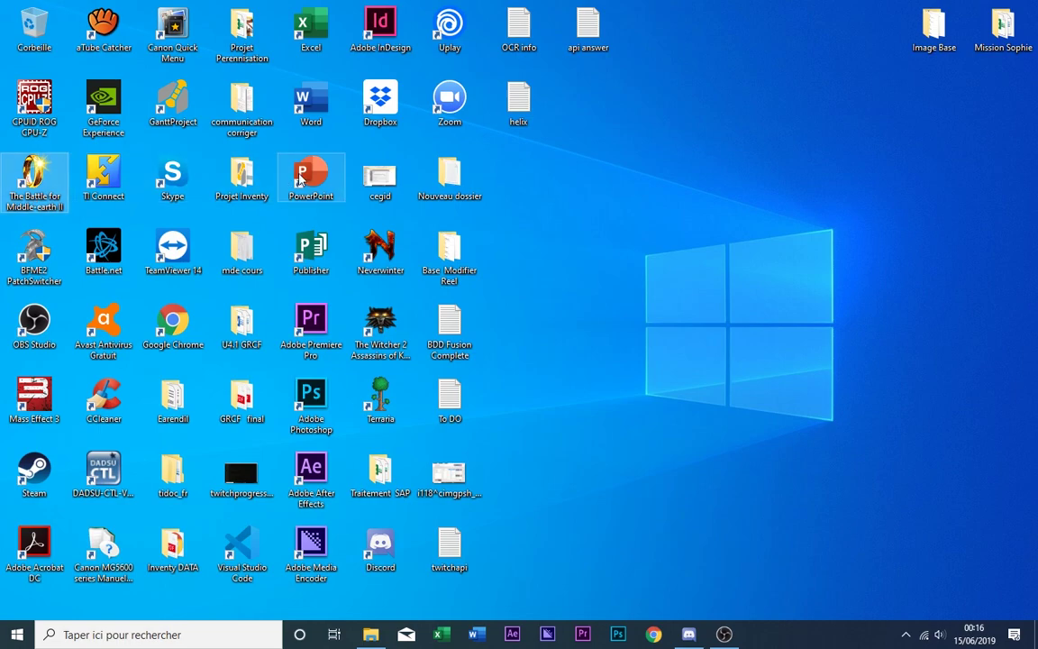
- Switch to Discord, post "$online" in the general channel and open the gameranger.com link
left_click(36, 181)
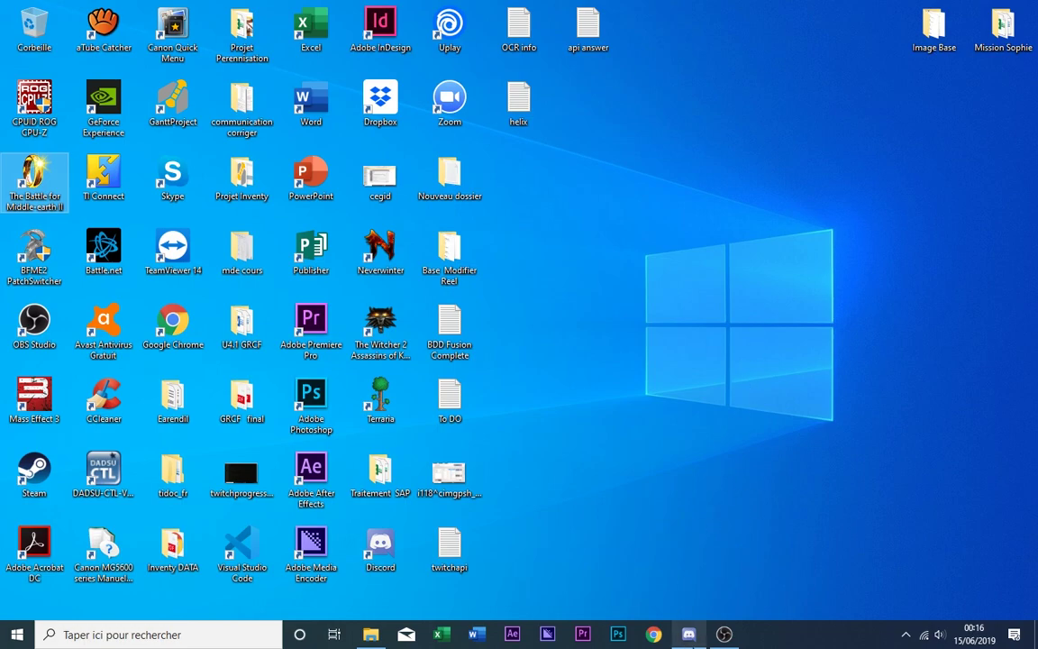
left_click(689, 635)
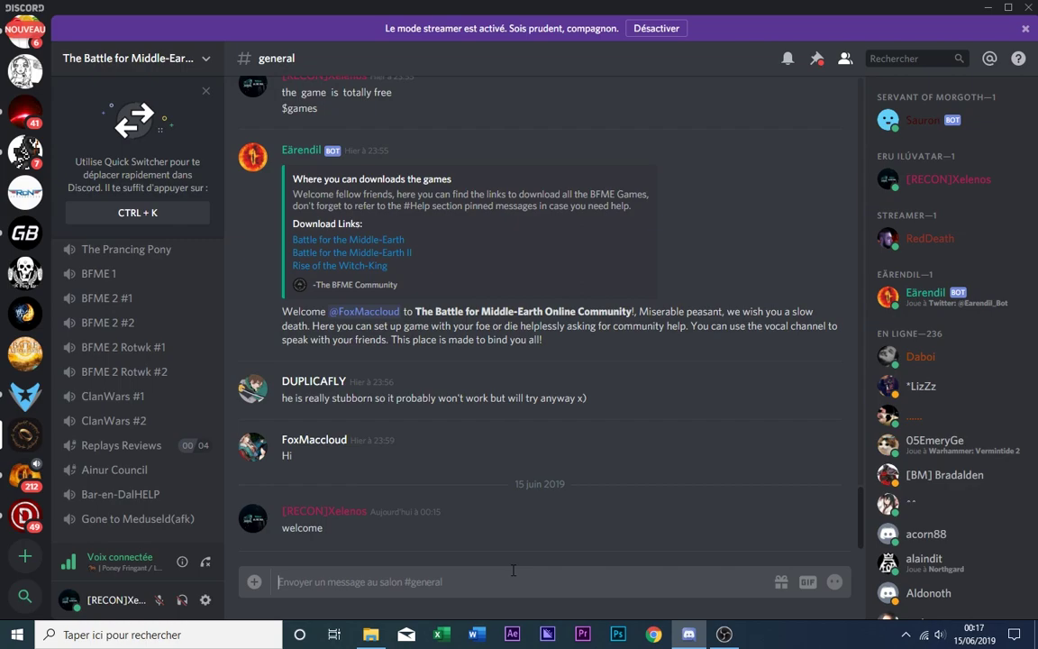
type("$online")
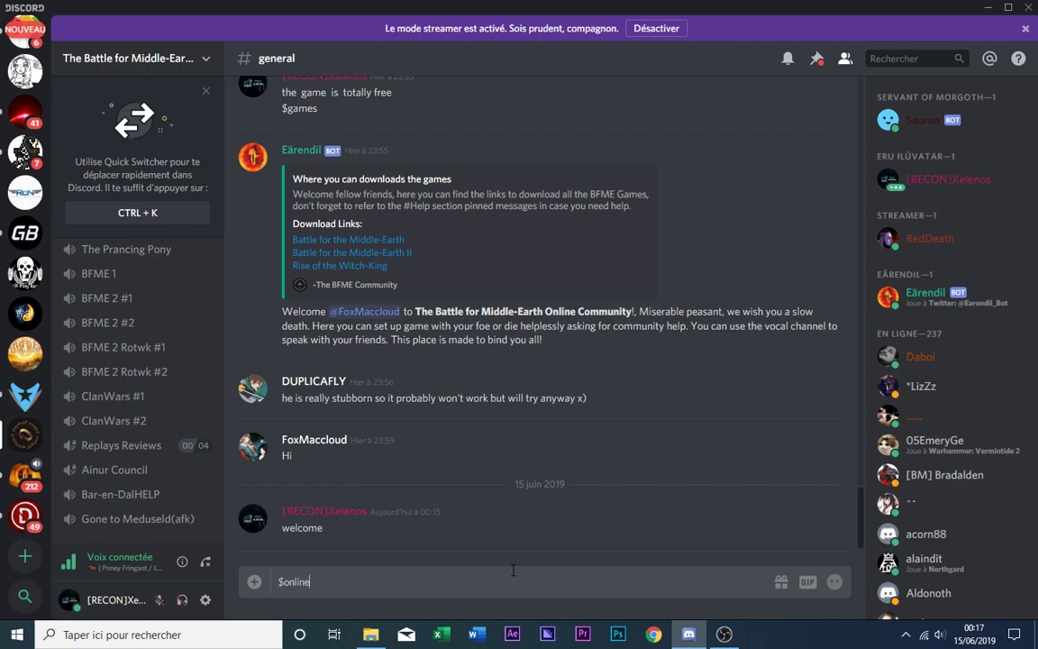
key("Return")
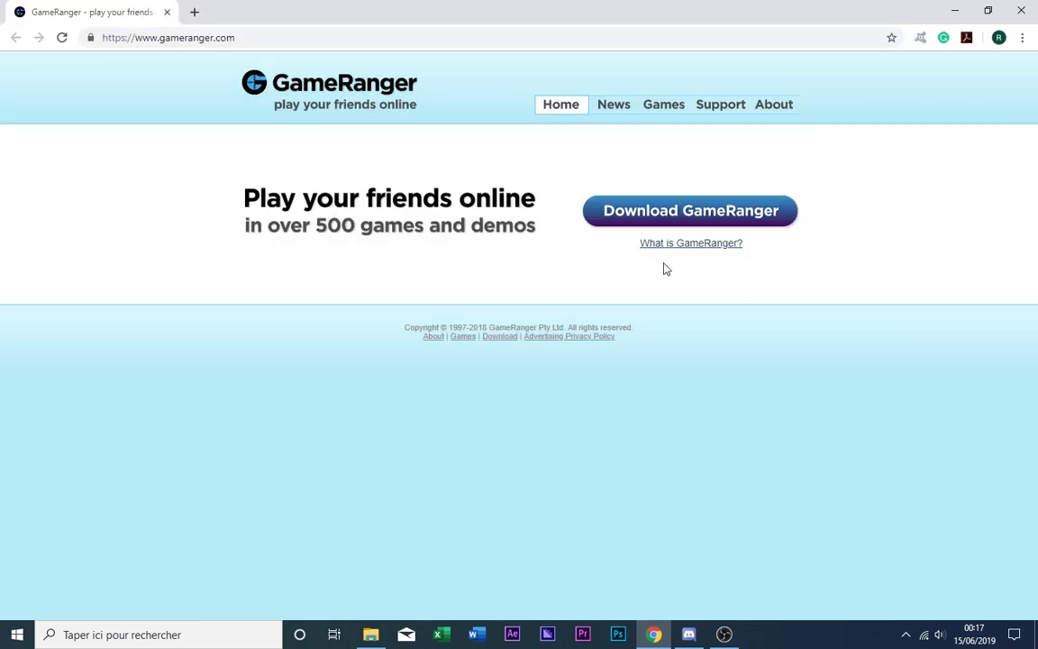
- Download GameRanger and install it with "Start GameRanger when Windows starts" turned off, minimizing the browser and Discord
left_click(681, 216)
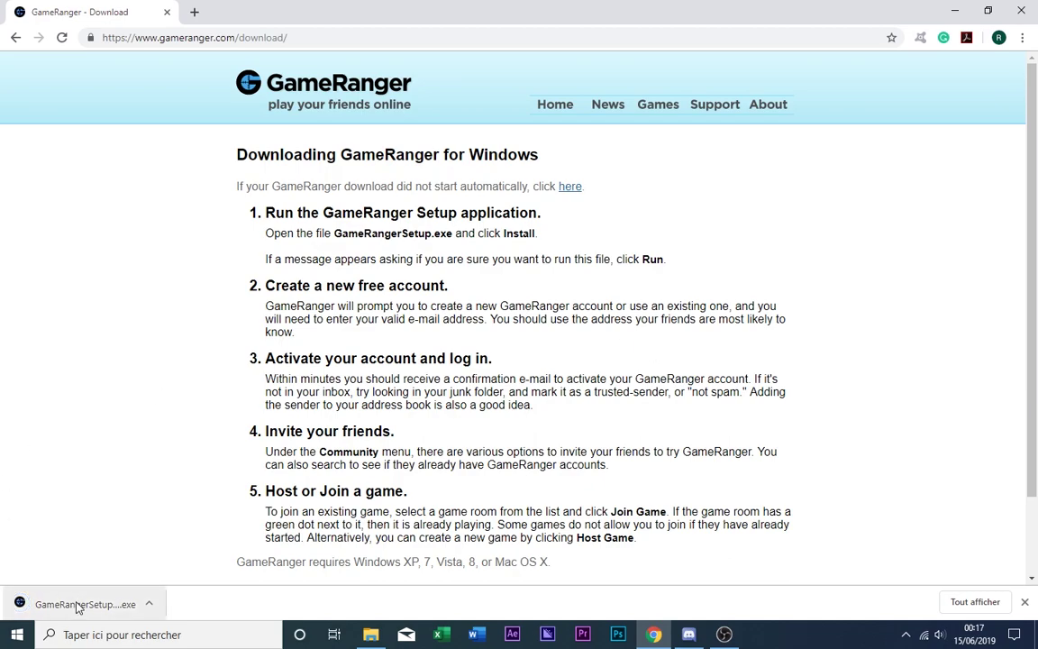
left_click(79, 603)
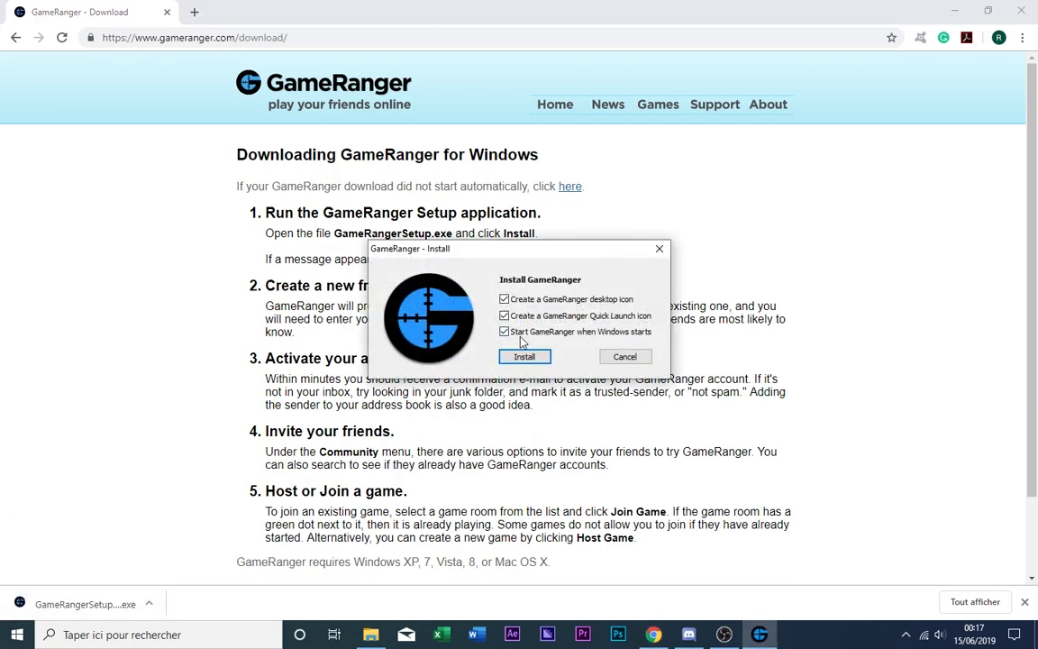
left_click(507, 332)
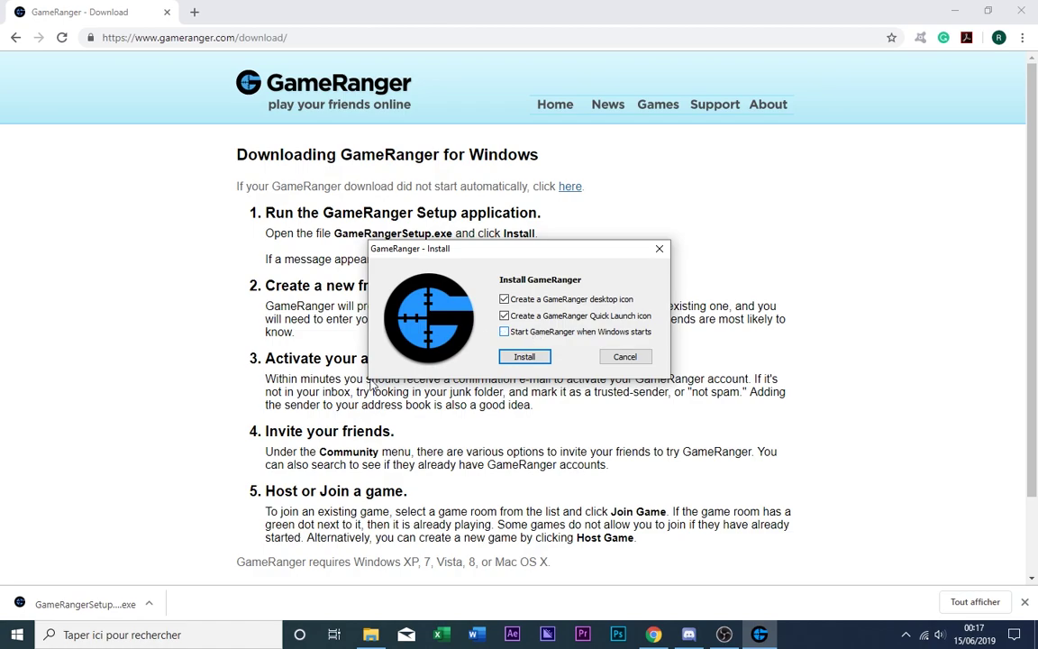
left_click(525, 355)
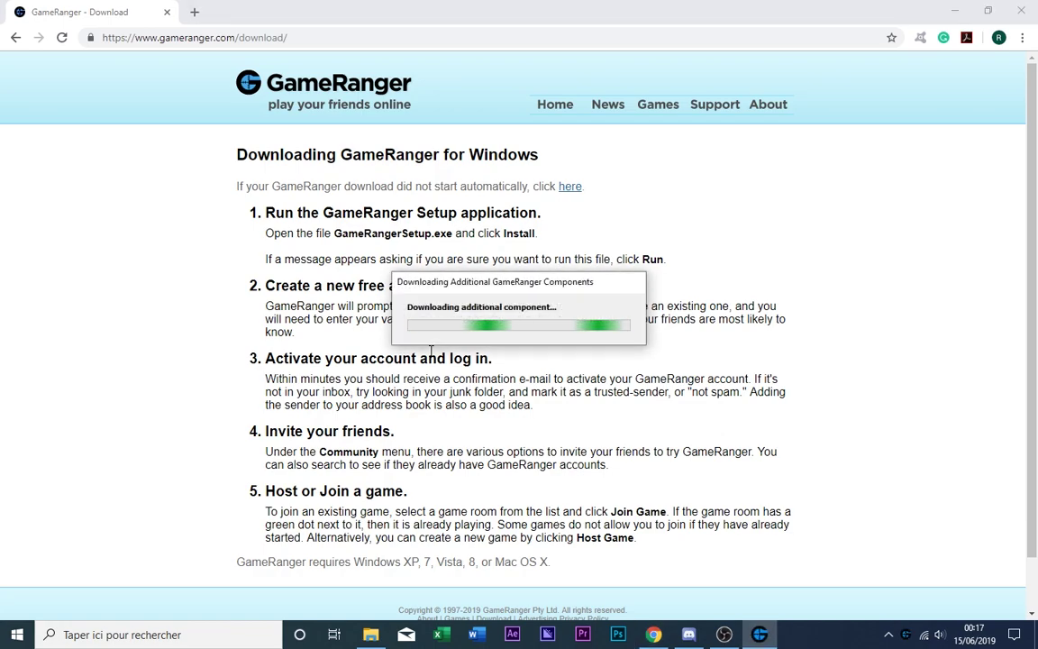
left_click(954, 11)
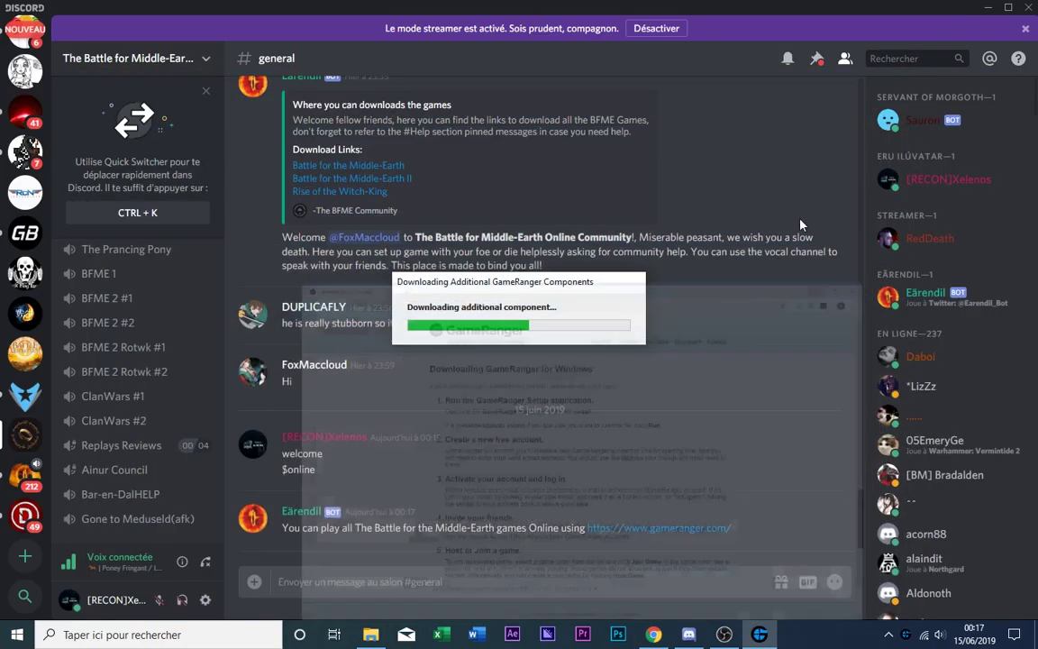
left_click(986, 7)
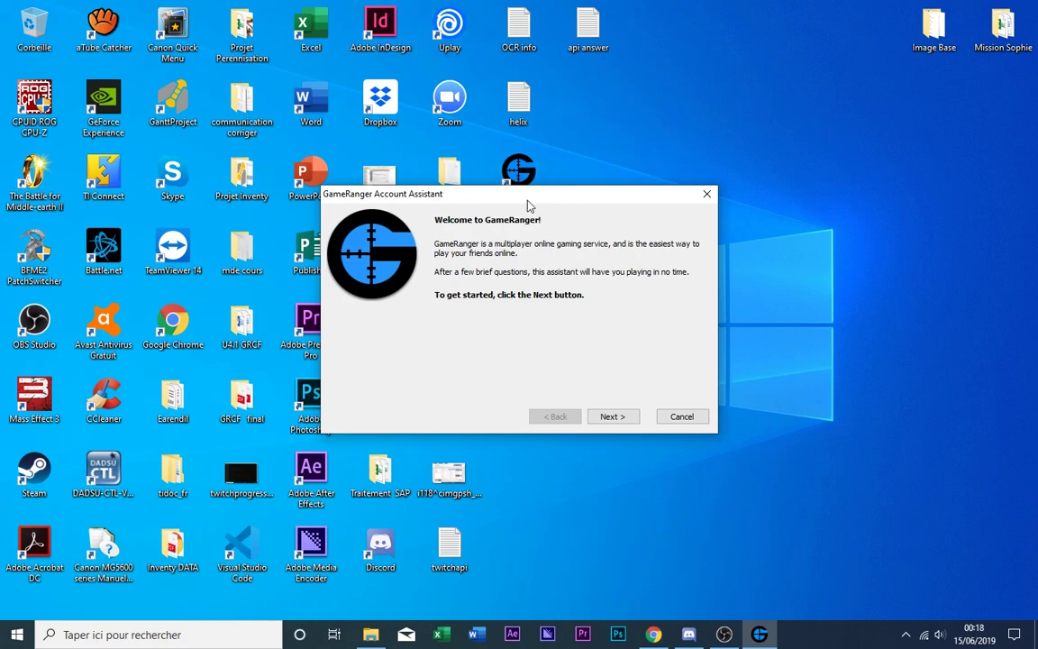
- Start the GameRanger Account Assistant and agree to the End User Licence Agreement
left_click_drag(528, 204, 533, 140)
left_click(616, 354)
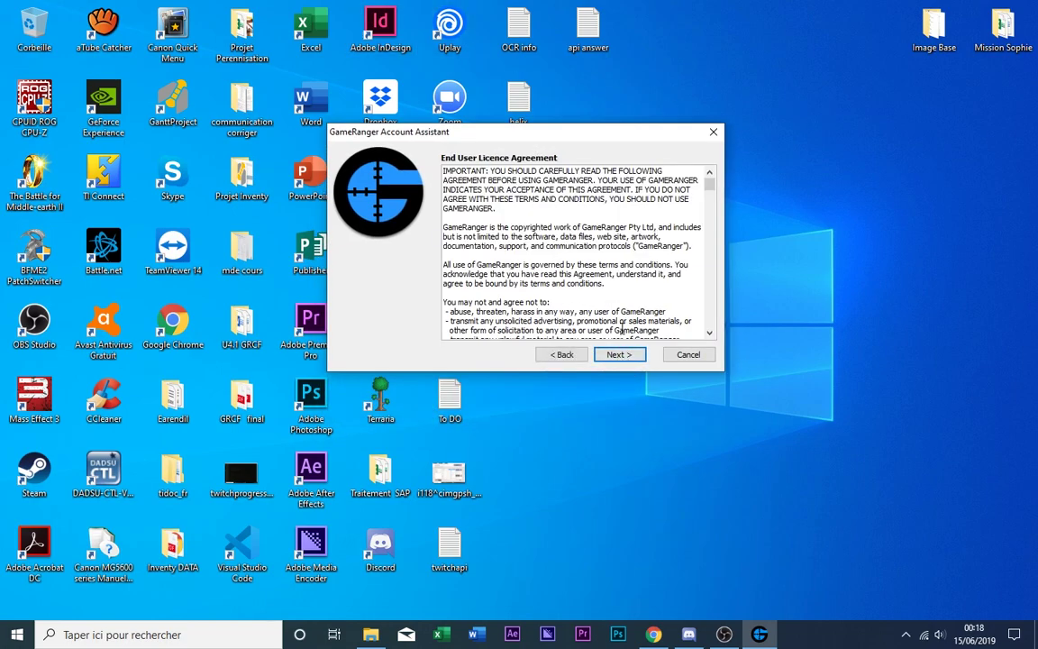
scroll(708, 312, "down", 15)
scroll(708, 312, "down", 5)
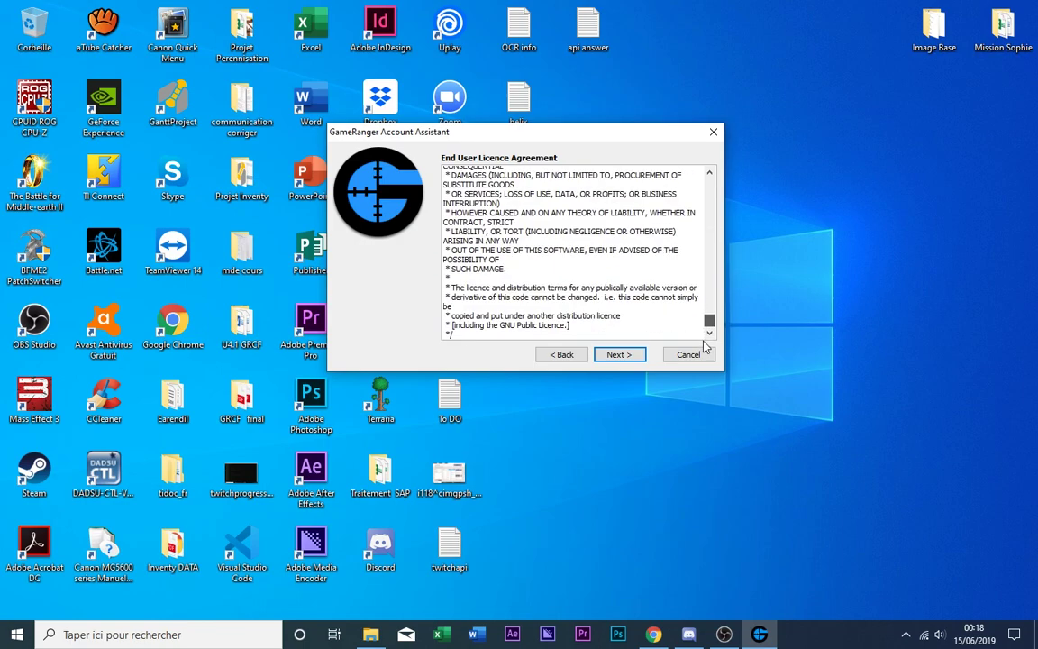
left_click(616, 354)
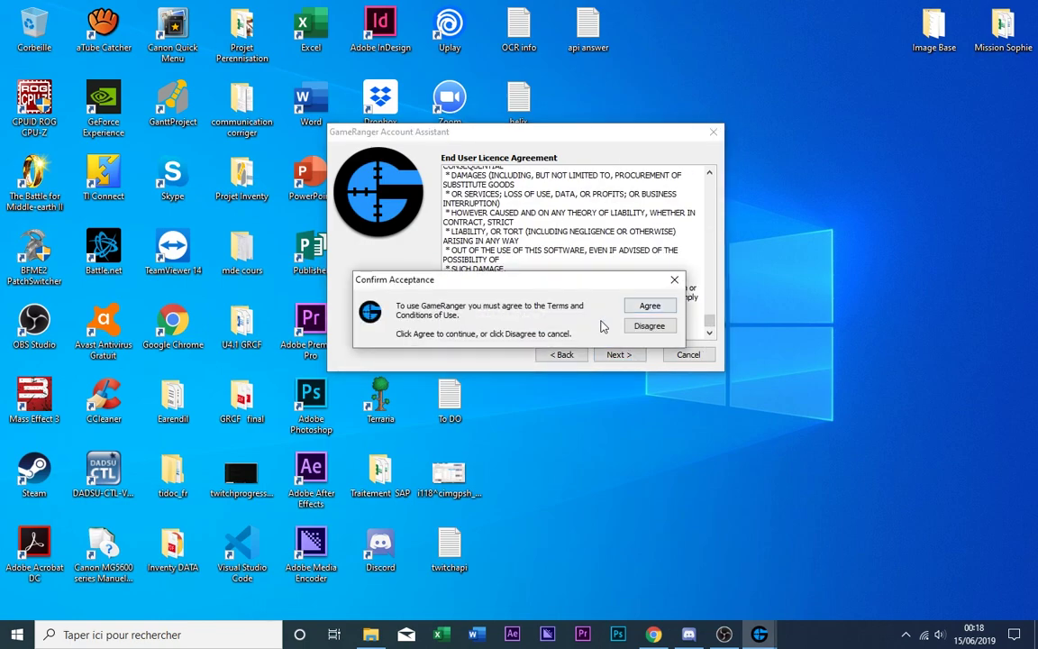
left_click(654, 309)
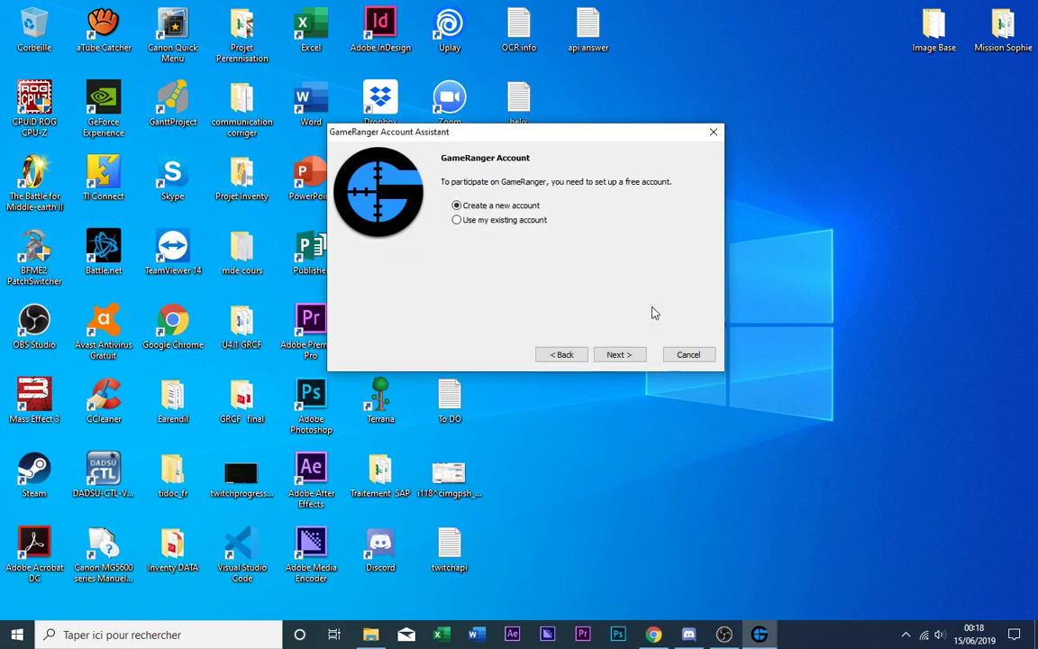
- Choose to use an existing GameRanger account and continue to the login details
left_click(498, 220)
left_click(457, 206)
left_click(522, 221)
left_click(618, 353)
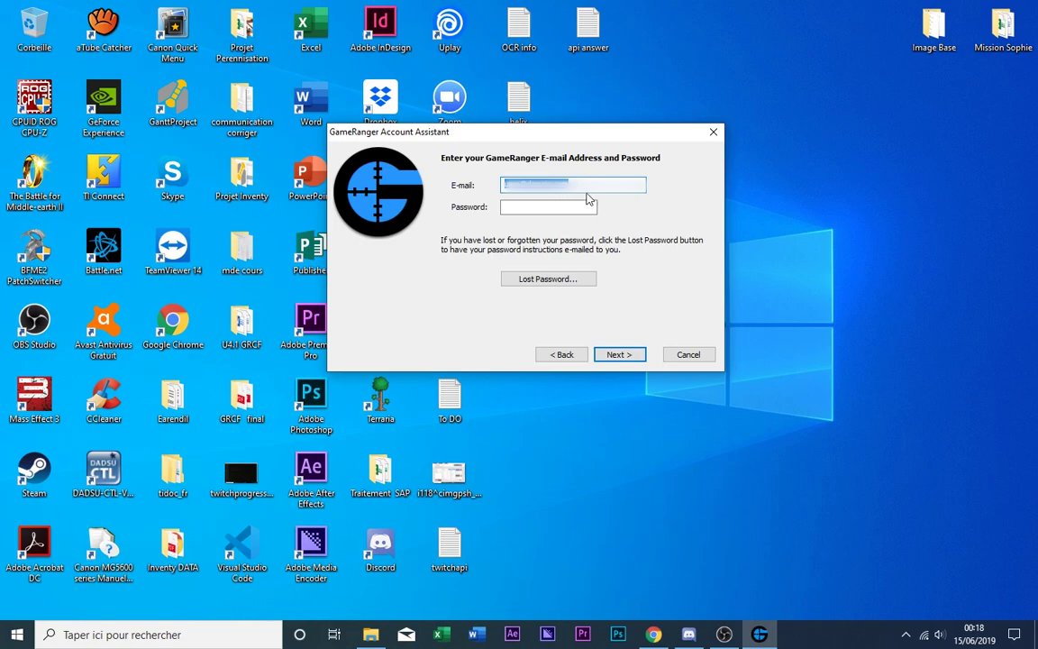
- Fill in the account's e-mail address and password and submit them
key("BackSpace")
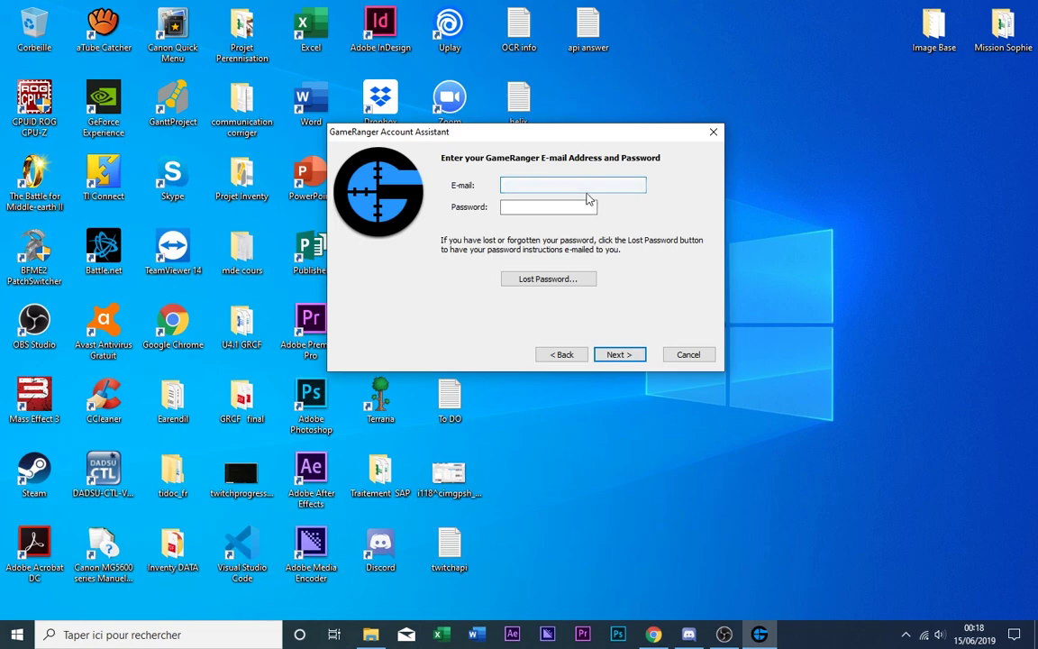
type("xxxxxxxxxxxxx")
left_click(548, 207)
type("**********")
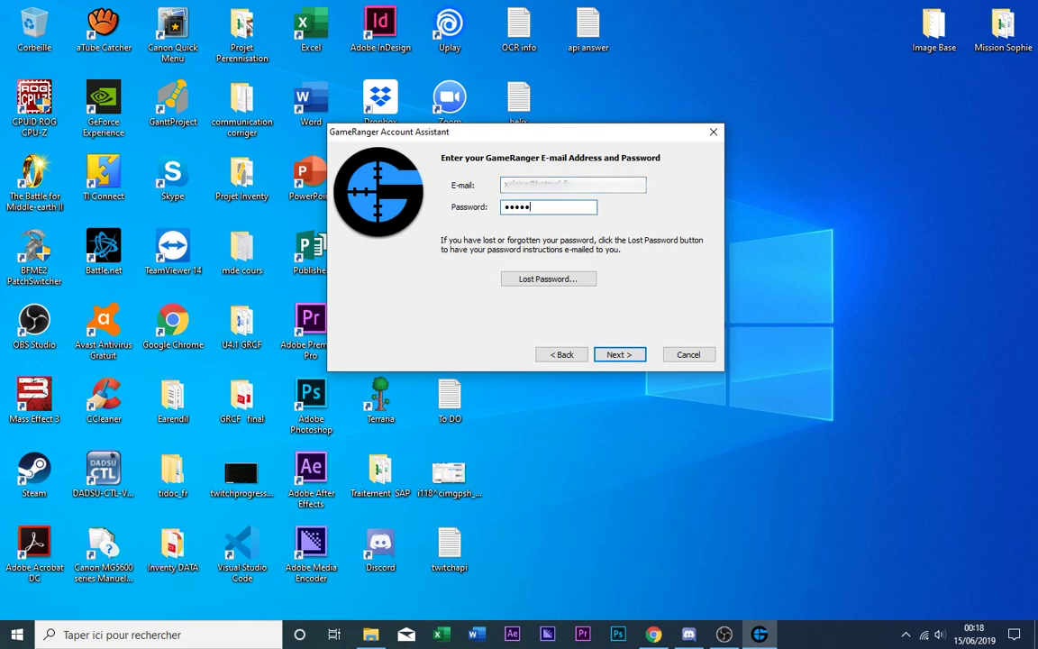
type("*")
left_click(623, 356)
- Select Paris, France as the closest city and finish the assistant to log in
scroll(635, 252, "down", 6)
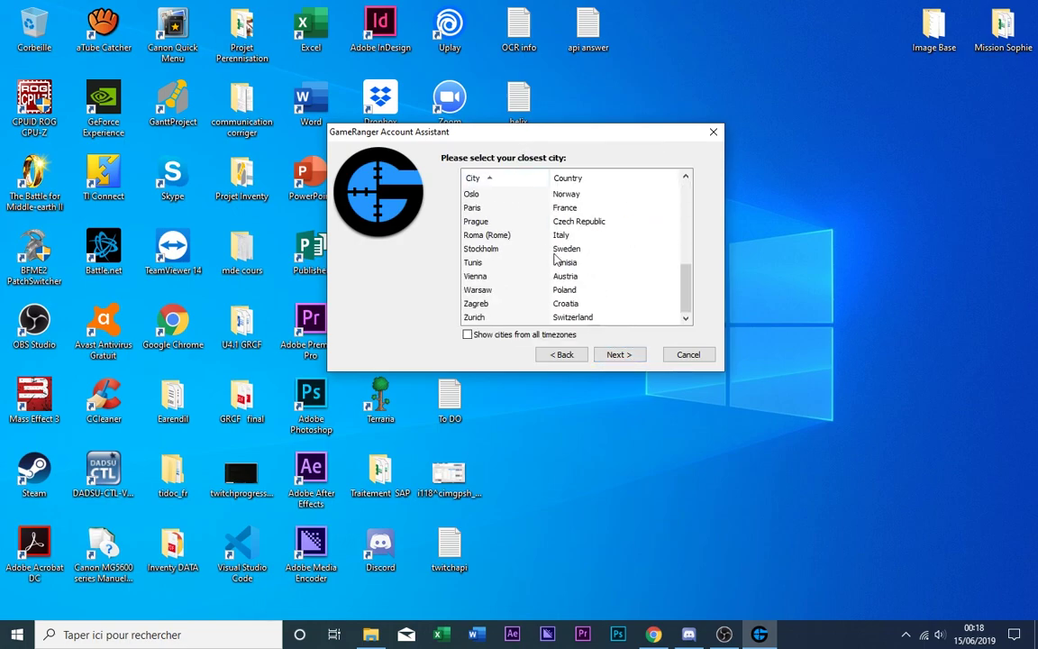
left_click(487, 208)
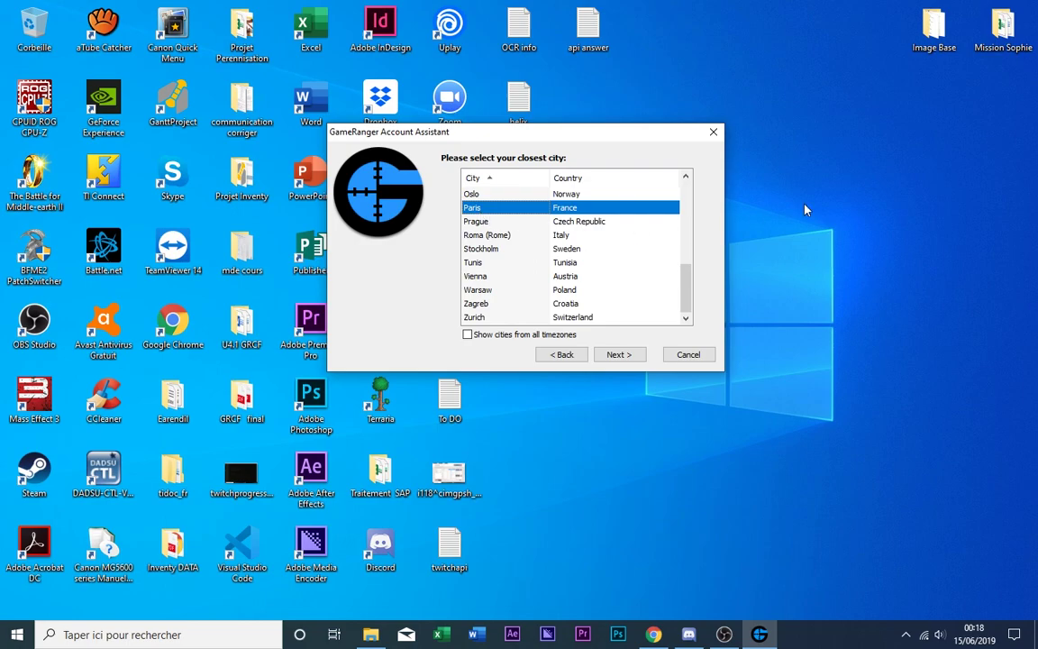
left_click(619, 356)
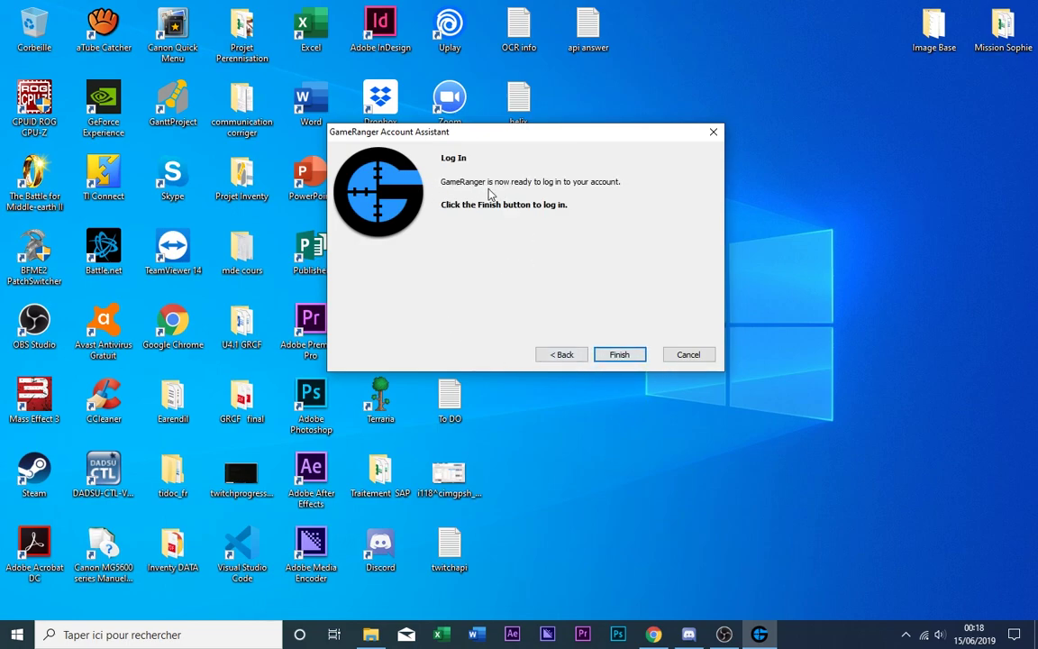
left_click(624, 357)
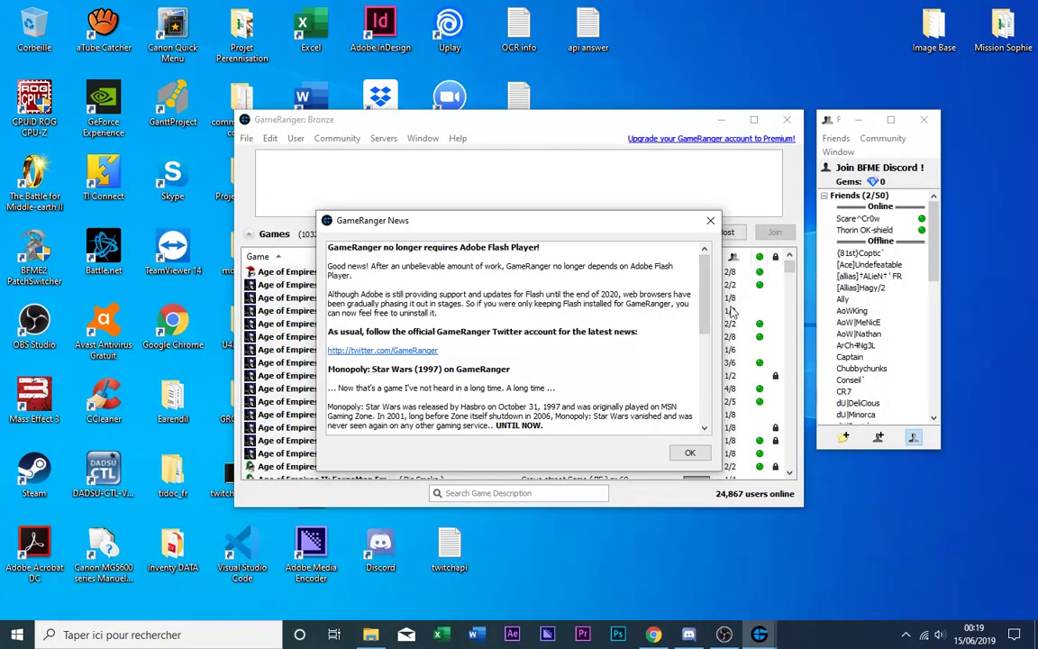
- Skim and dismiss the GameRanger News, and look at the Premium Membership page
scroll(600, 413, "down", 5)
scroll(682, 413, "up", 10)
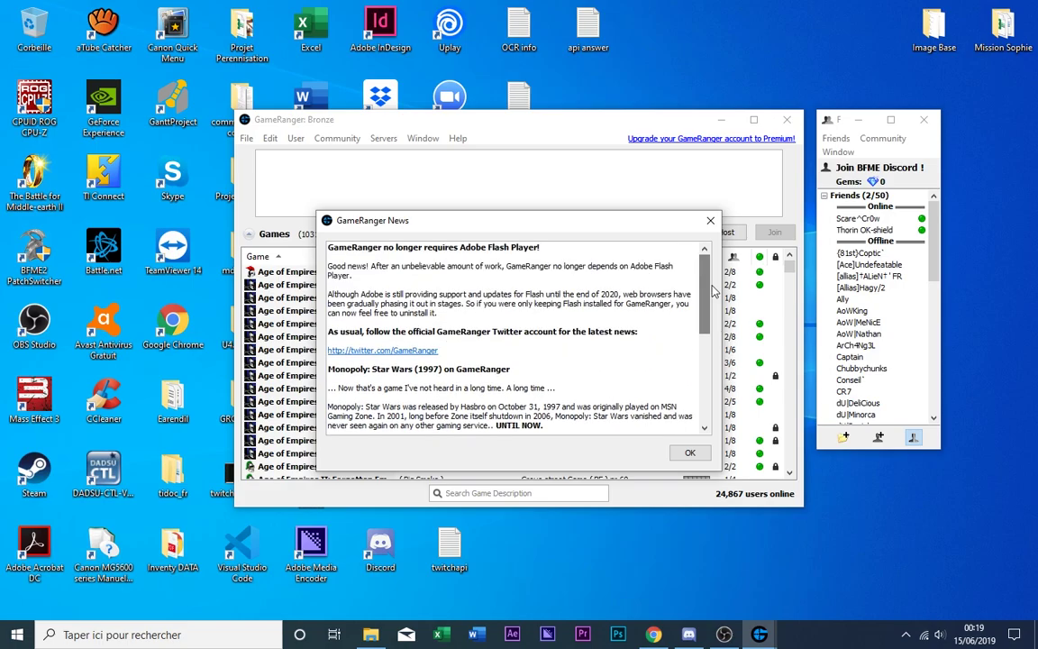
left_click(691, 452)
left_click(694, 138)
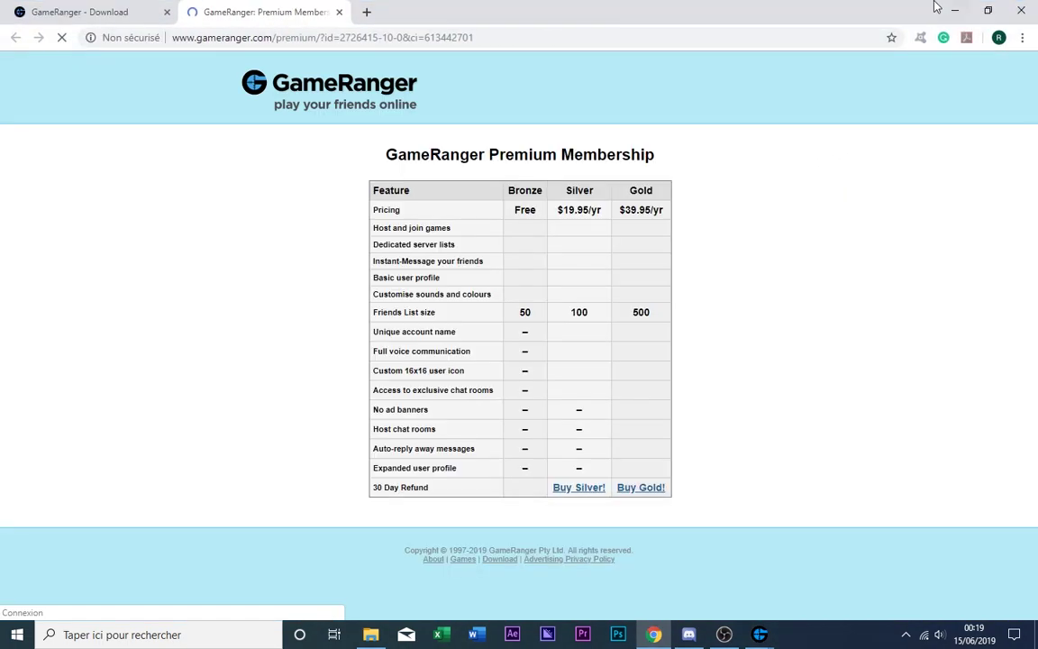
left_click(954, 10)
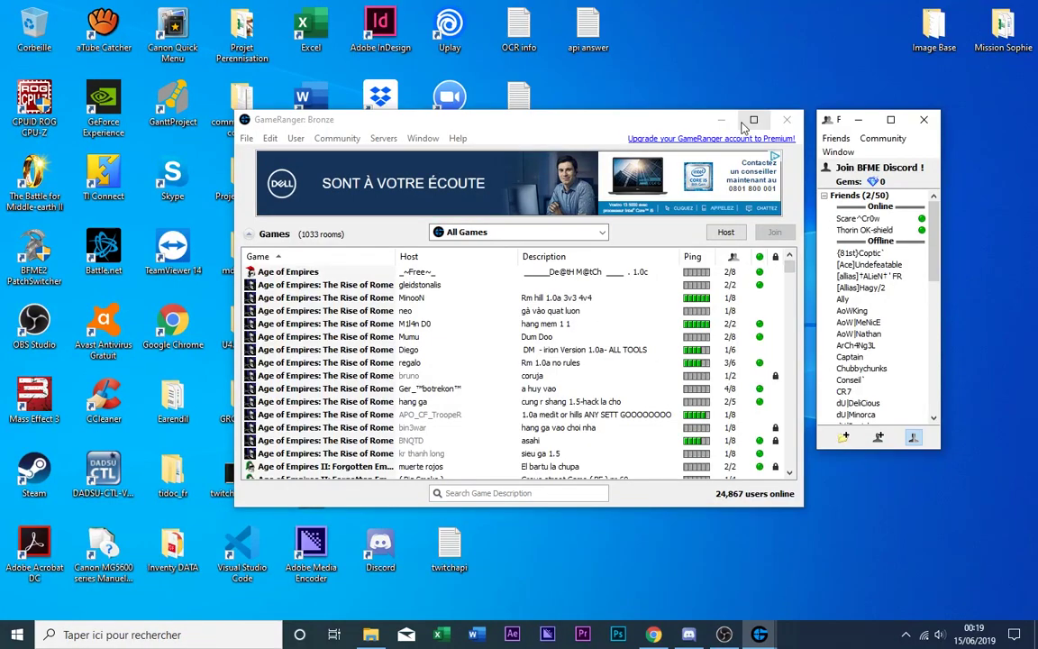
- Reposition the GameRanger window and filter the room list to My Games
left_click_drag(680, 124, 669, 109)
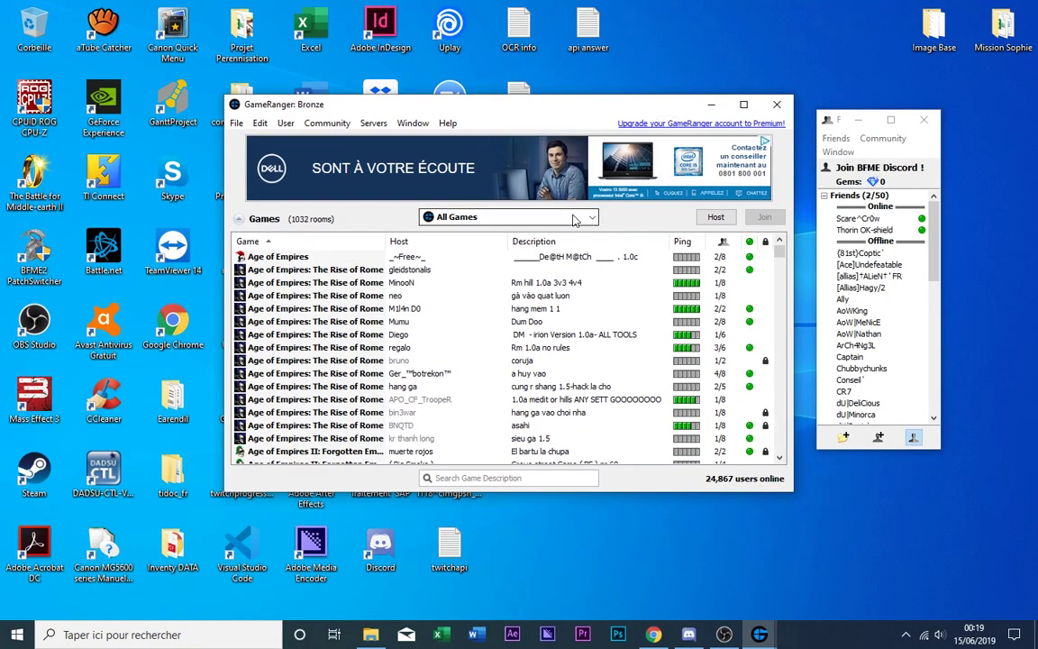
left_click(581, 217)
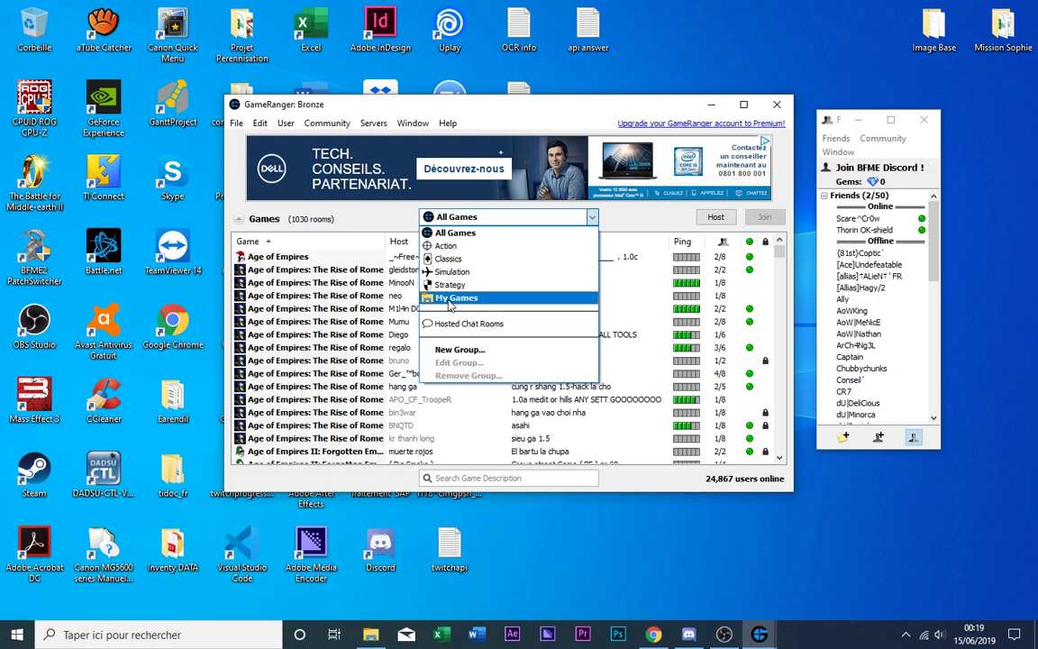
left_click(452, 300)
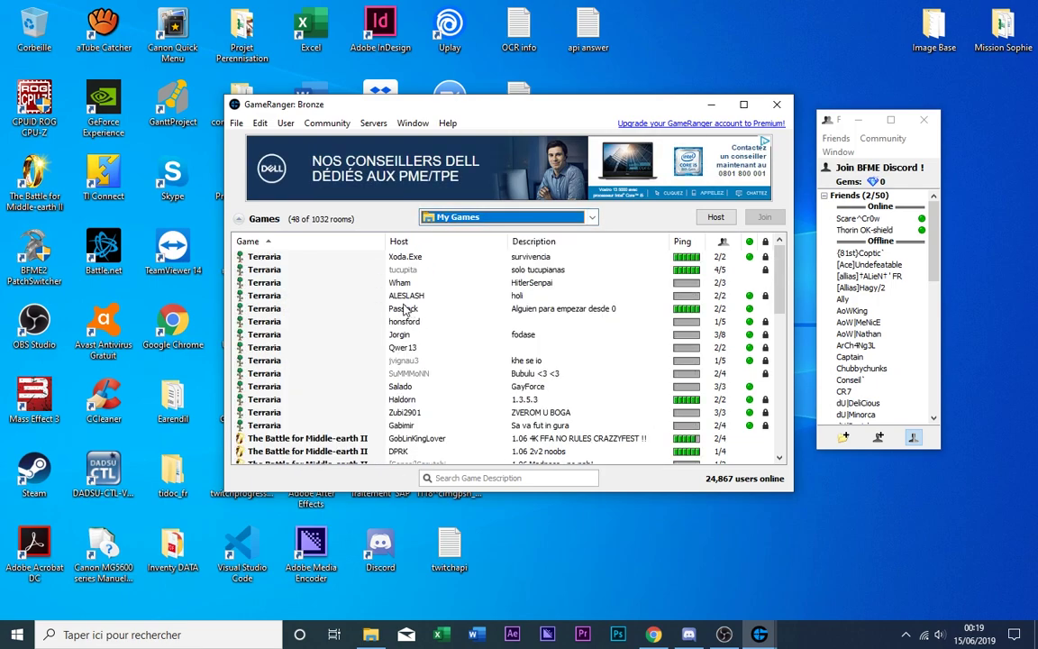
scroll(405, 309, "down", 8)
scroll(405, 309, "up", 8)
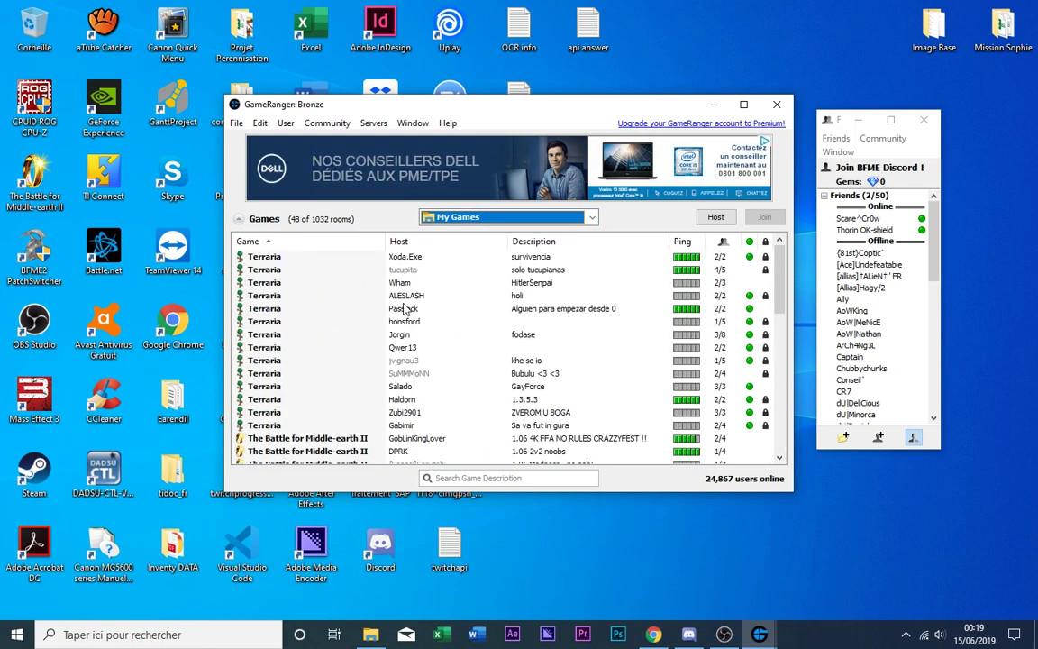
- Examine the Terraria and The Battle for Middle-earth II rooms listed under My Games
left_click(469, 220)
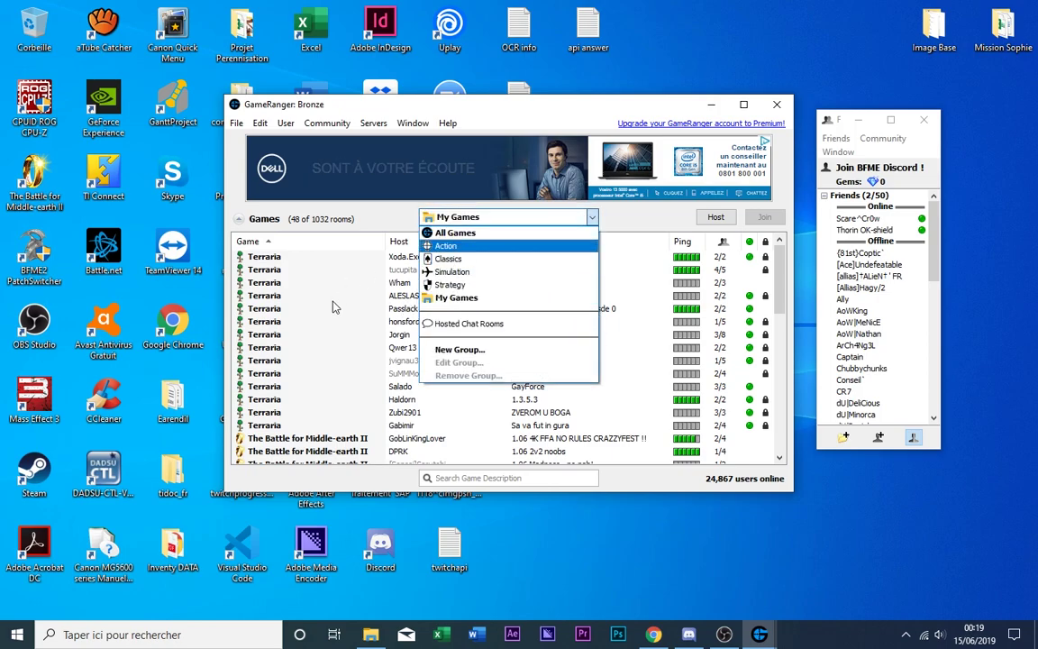
scroll(336, 304, "down", 2)
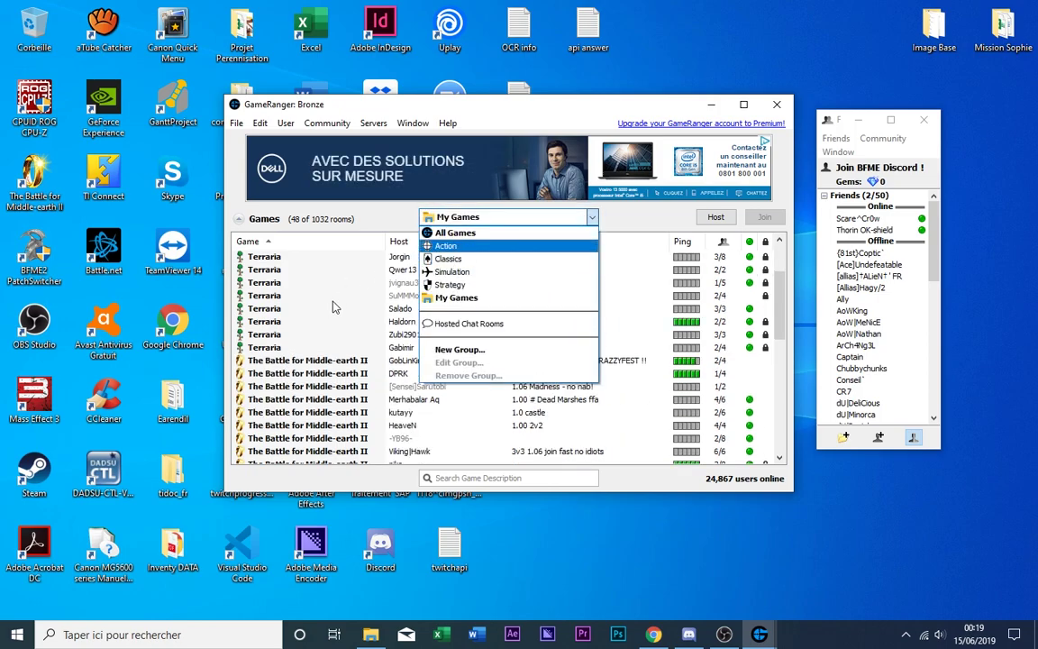
left_click(443, 298)
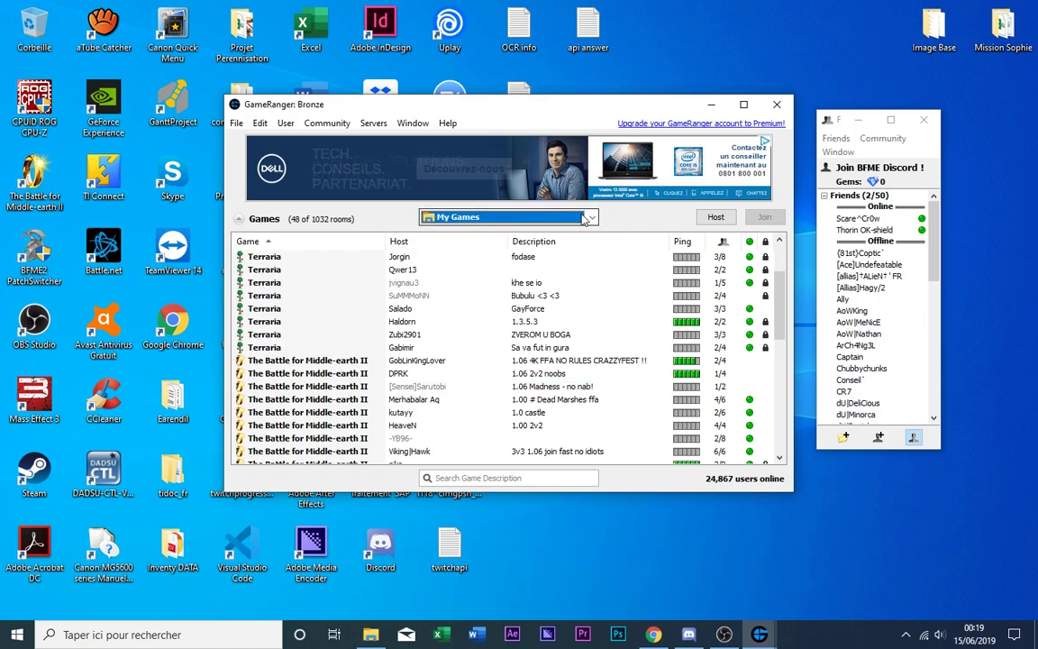
left_click(496, 219)
left_click(431, 298)
scroll(367, 291, "down", 5)
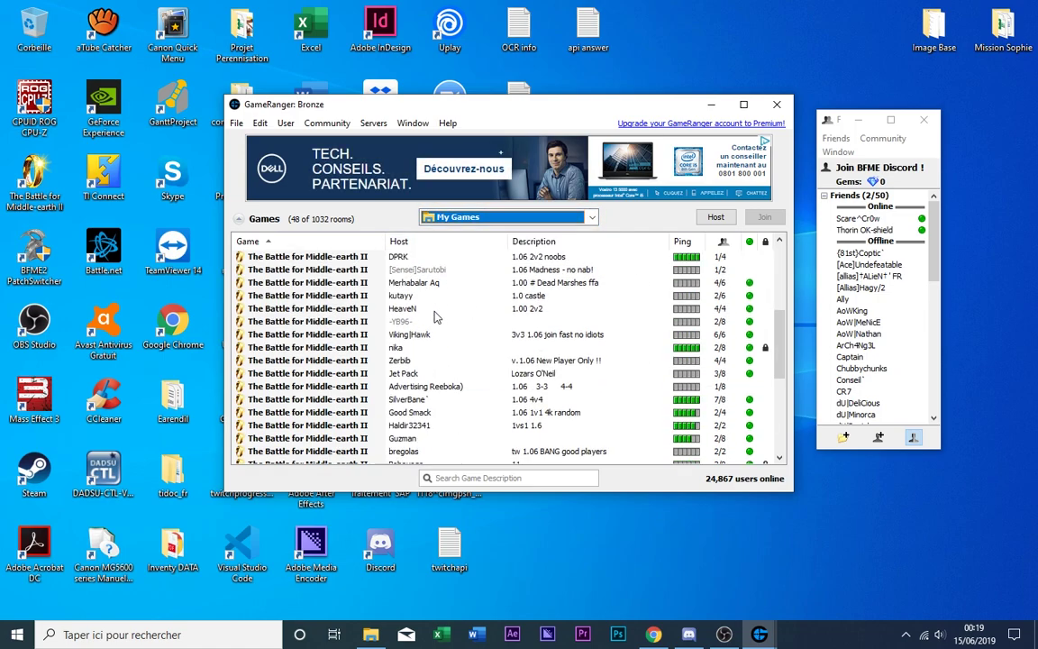
scroll(435, 334, "up", 8)
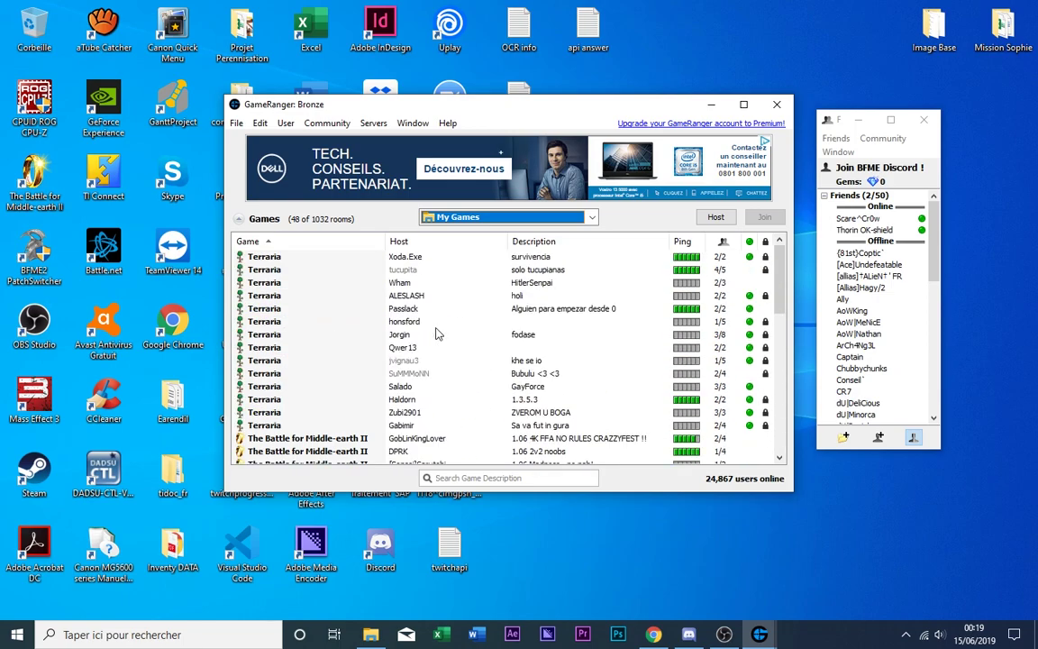
scroll(435, 334, "down", 4)
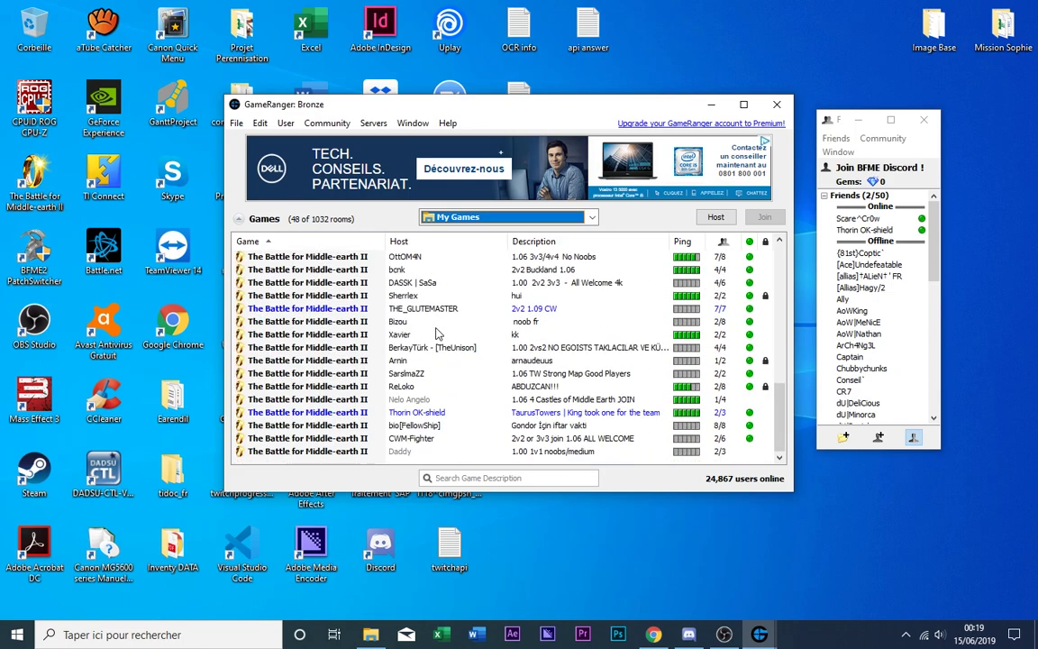
scroll(467, 298, "up", 6)
- Create a game group named "BFME Games" that shows The Battle for Middle-earth and The Battle for Middle-earth II
left_click(505, 217)
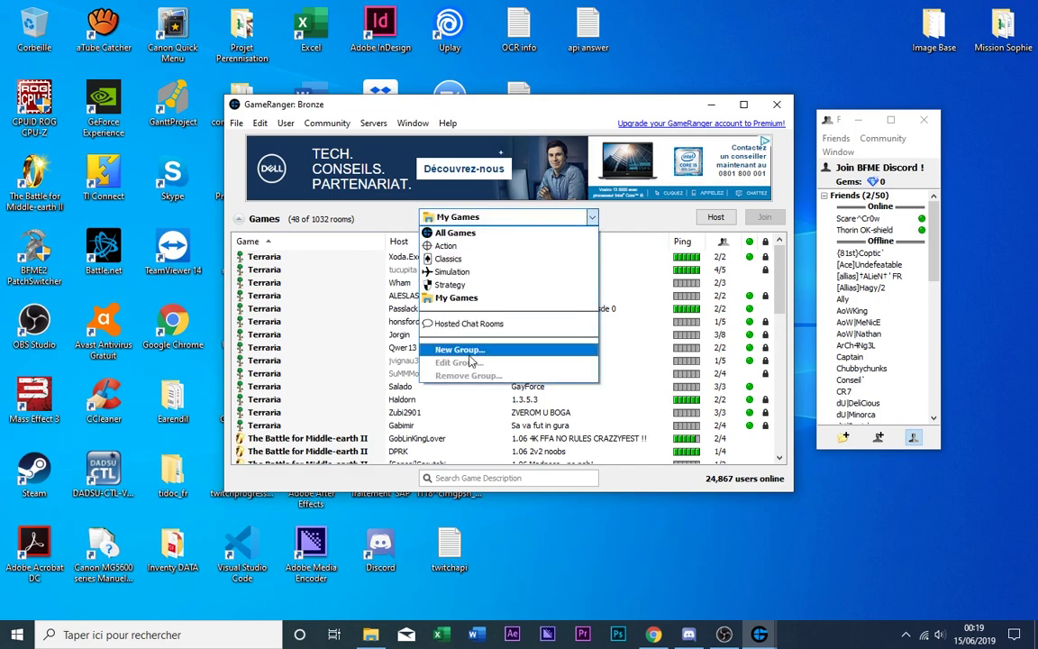
left_click(468, 349)
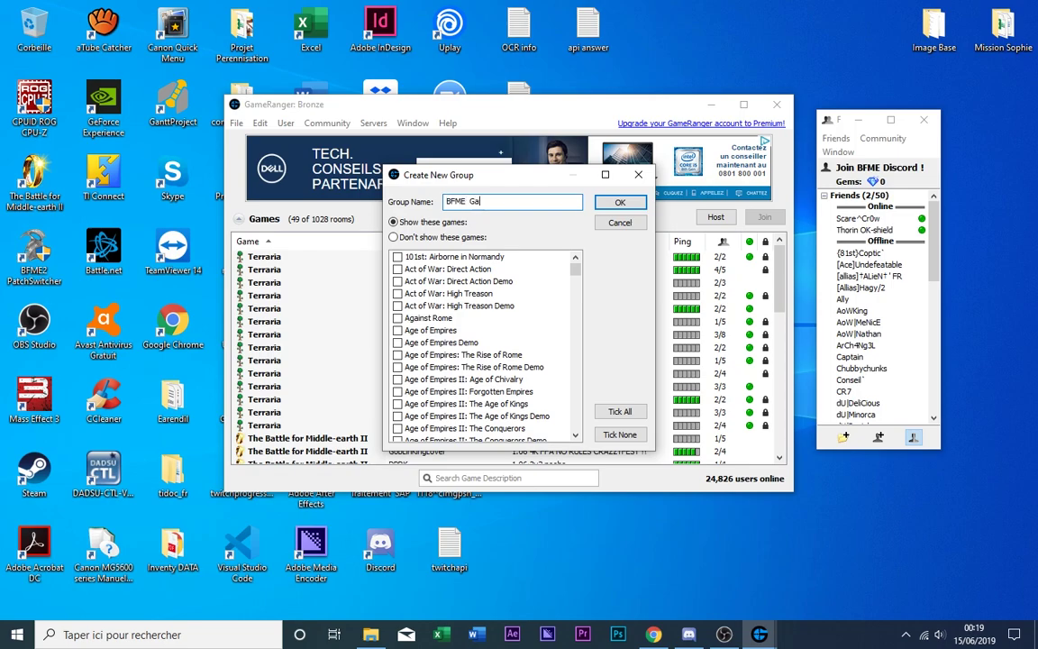
scroll(514, 373, "down", 20)
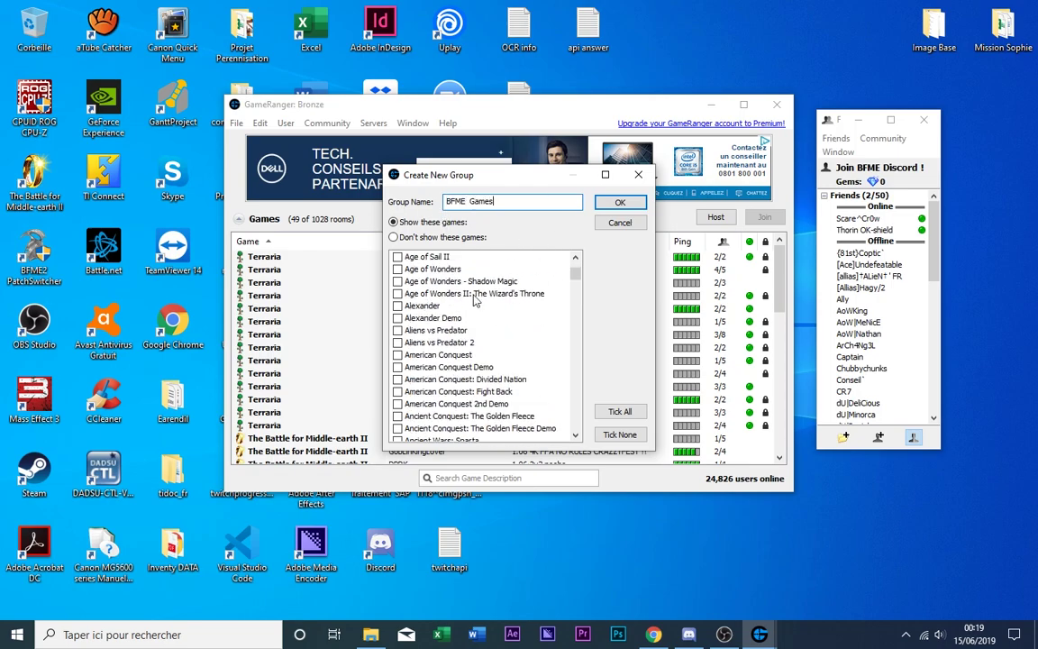
scroll(504, 360, "down", 20)
scroll(469, 371, "down", 10)
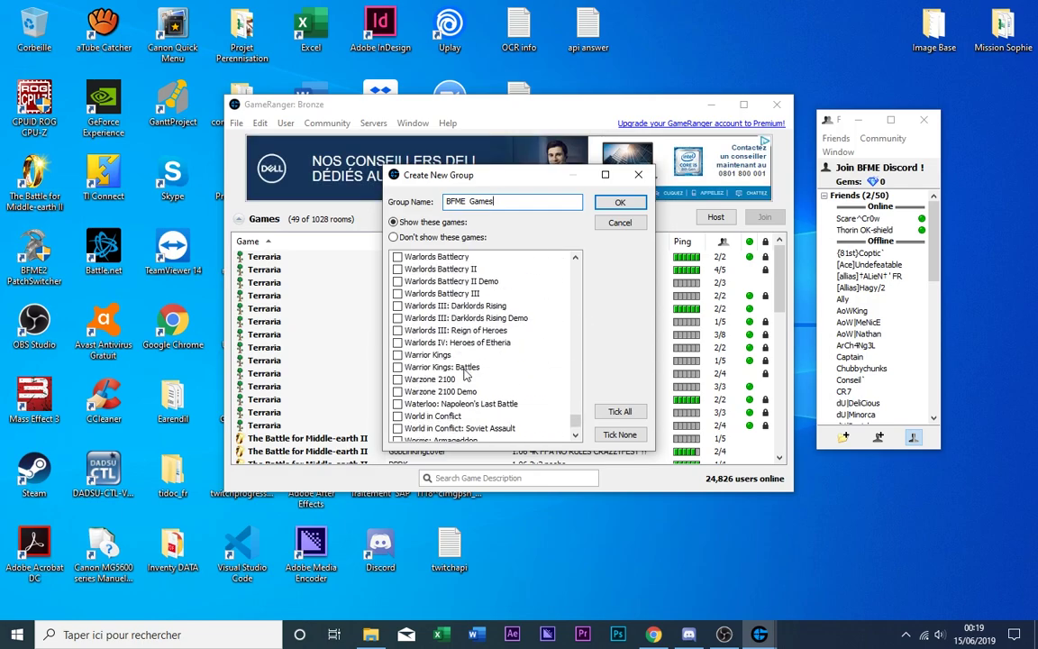
scroll(465, 366, "up", 20)
scroll(466, 365, "up", 5)
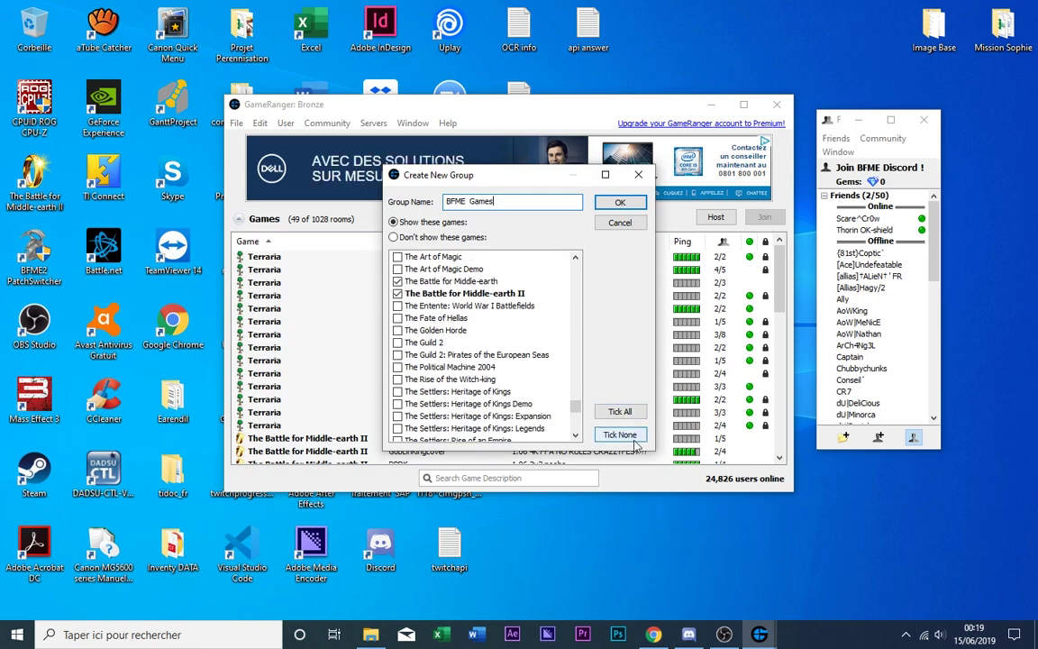
left_click(618, 203)
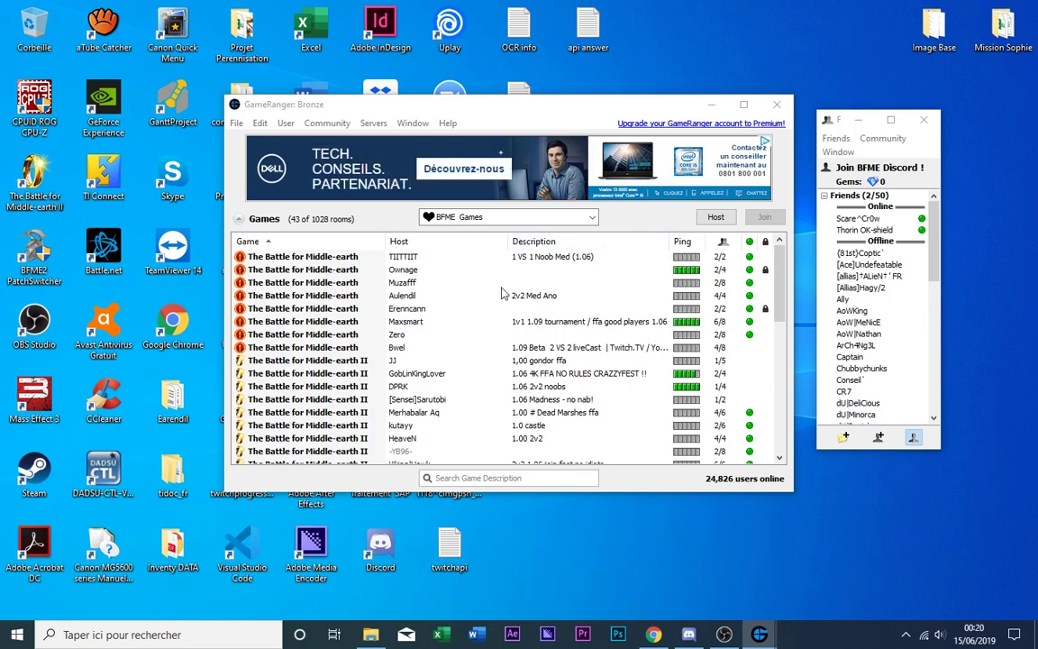
- Look through the rooms of the BFME Games group and select the "1.06 4K FFA NO RULES CRAZZYFEST !!" room
scroll(496, 298, "down", 9)
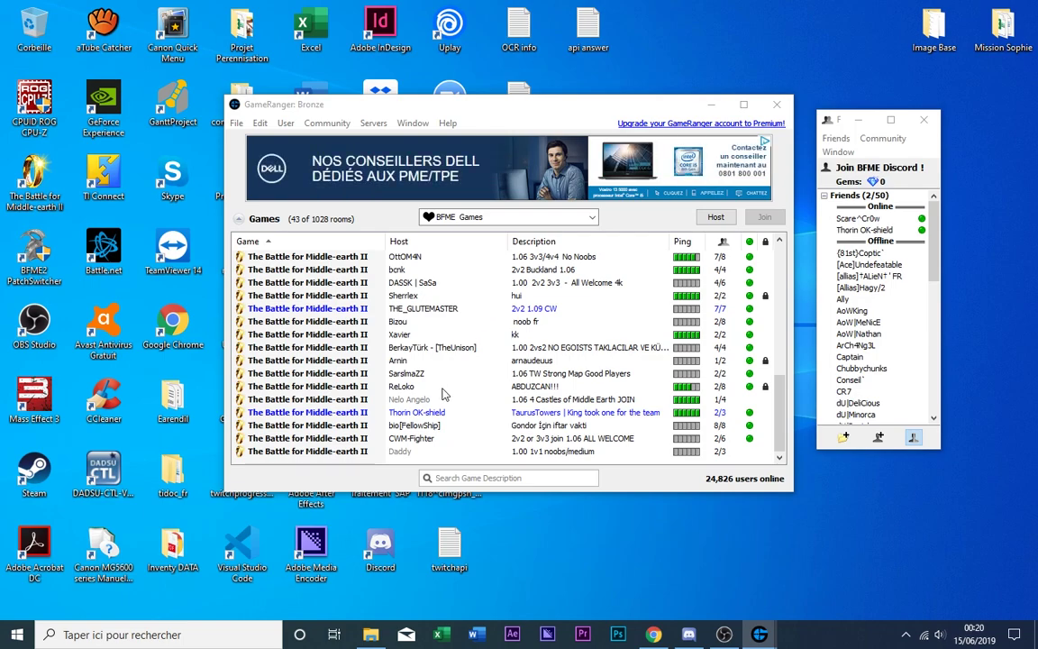
scroll(442, 393, "up", 9)
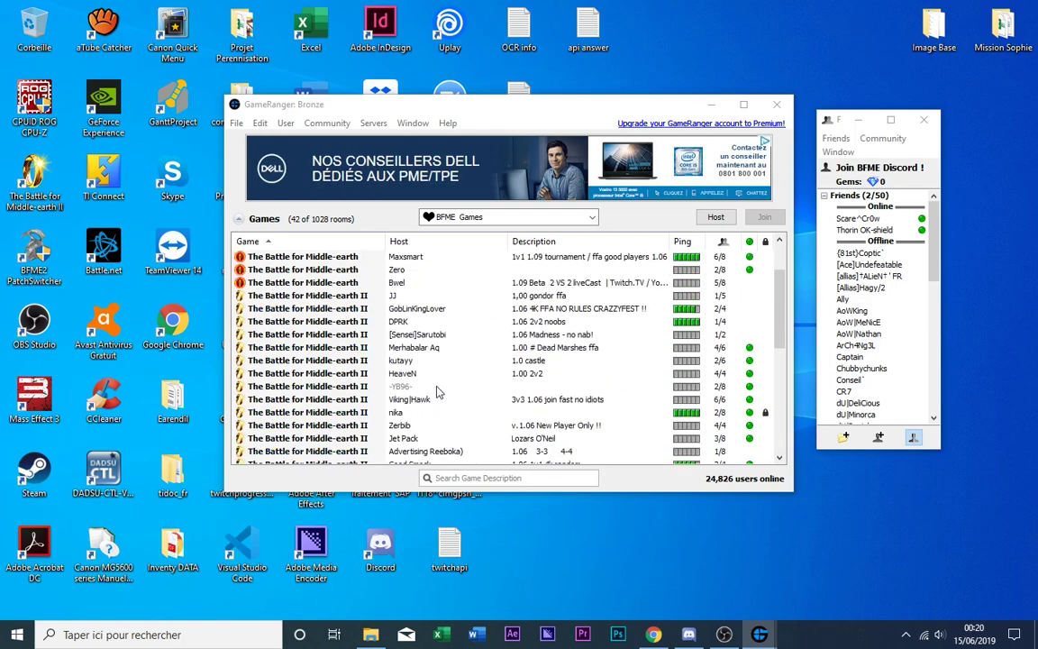
left_click(442, 373)
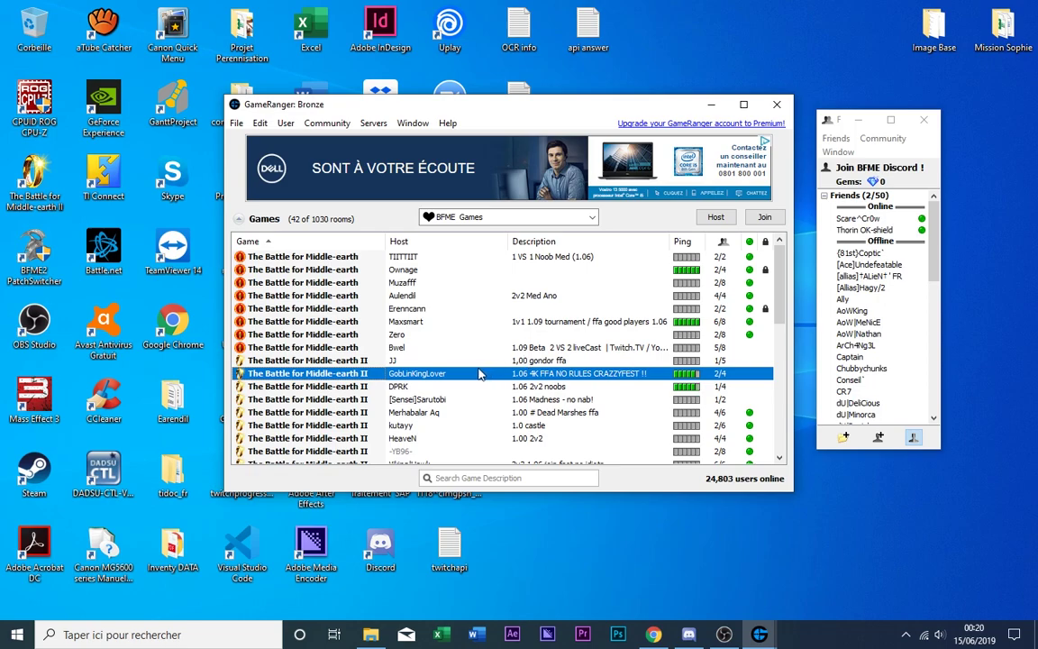
- Host a The Battle for Middle-earth II room for 4 players, described as "2v2 1.09 all welcome", without a password
left_click(711, 216)
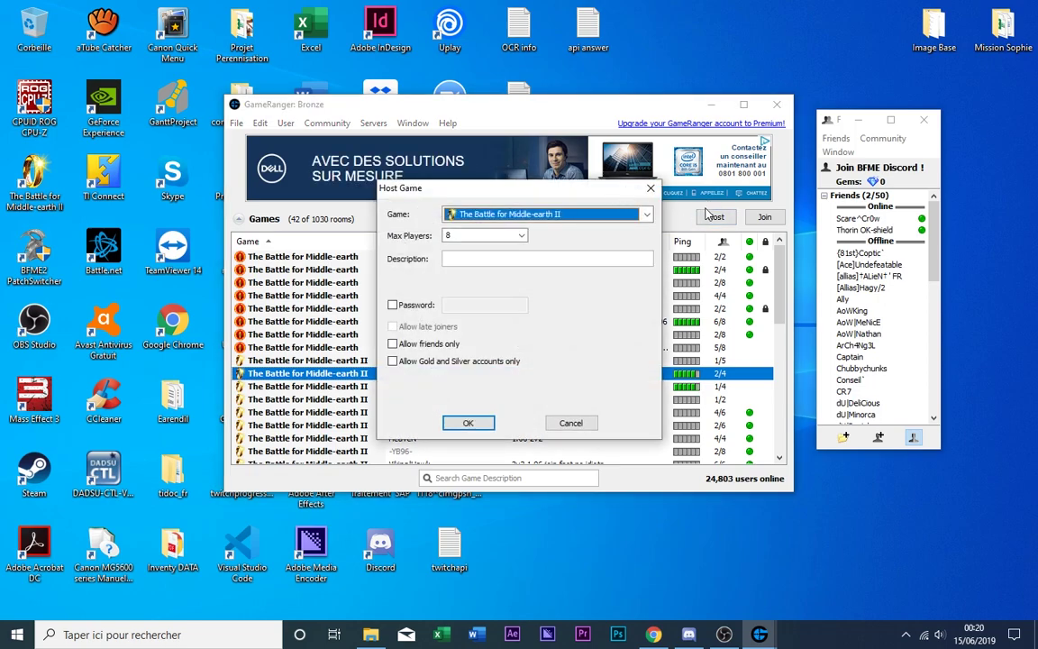
left_click(491, 235)
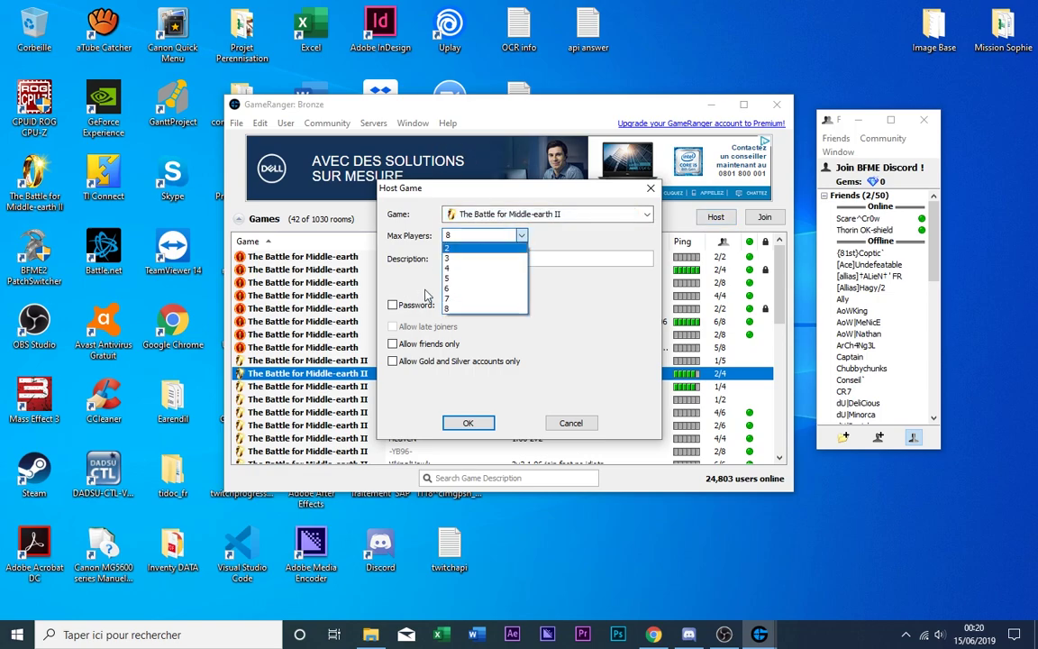
left_click(473, 268)
left_click(475, 258)
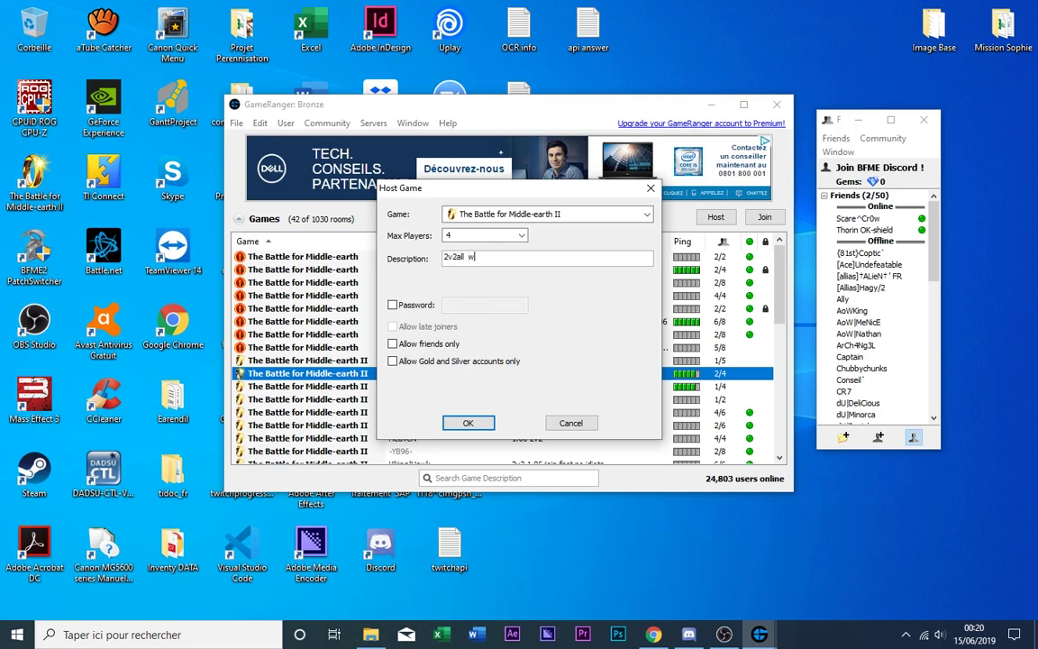
type("2v2all wel")
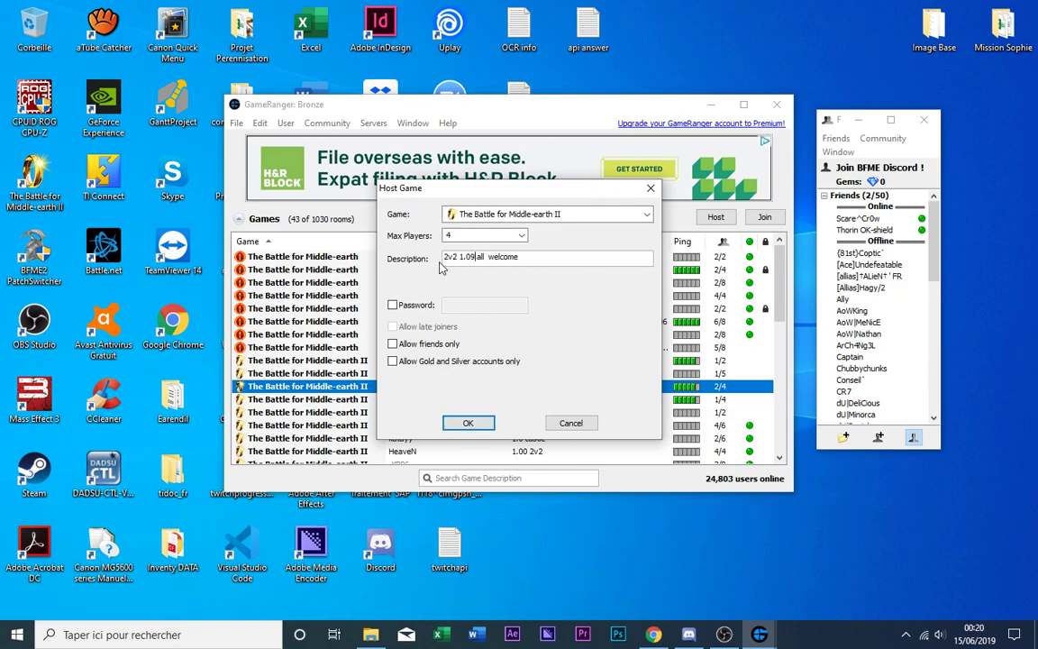
left_click(393, 306)
left_click(393, 306)
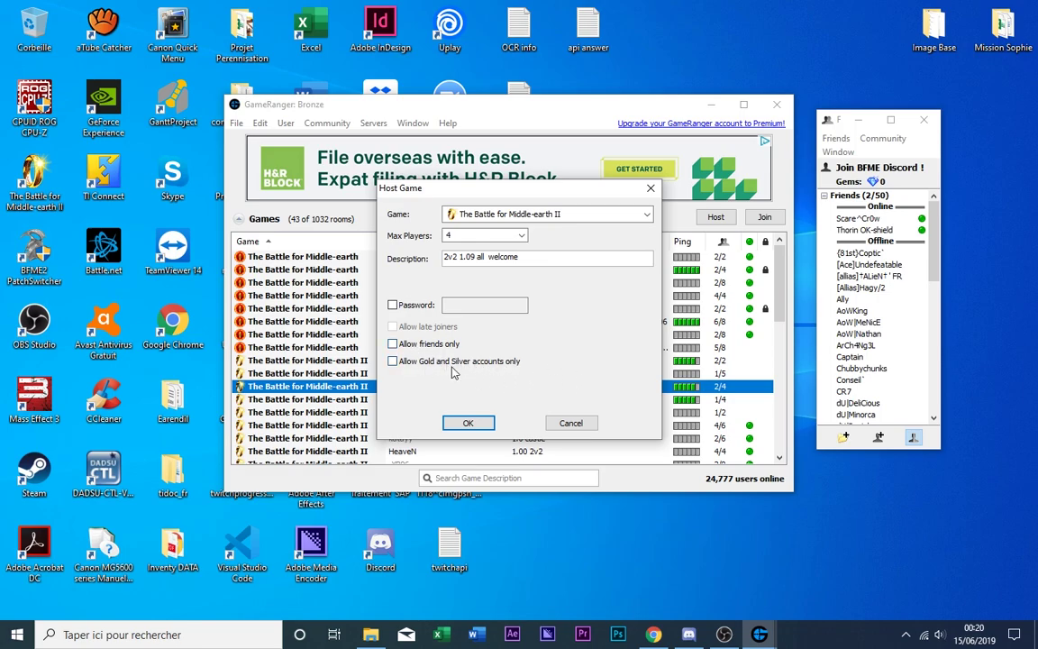
left_click(470, 423)
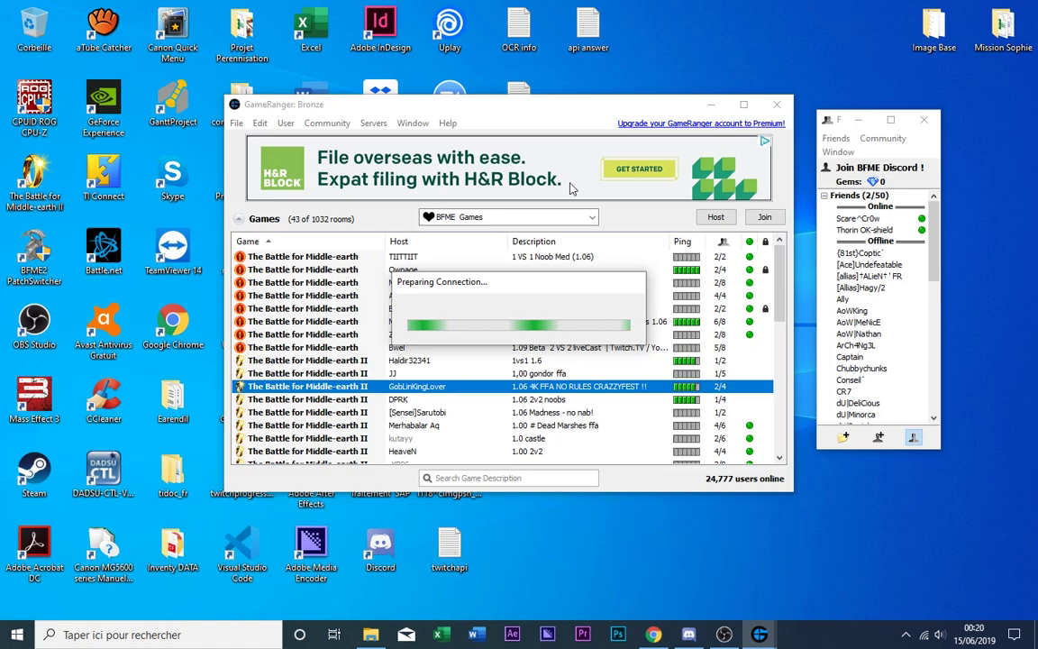
left_click(649, 280)
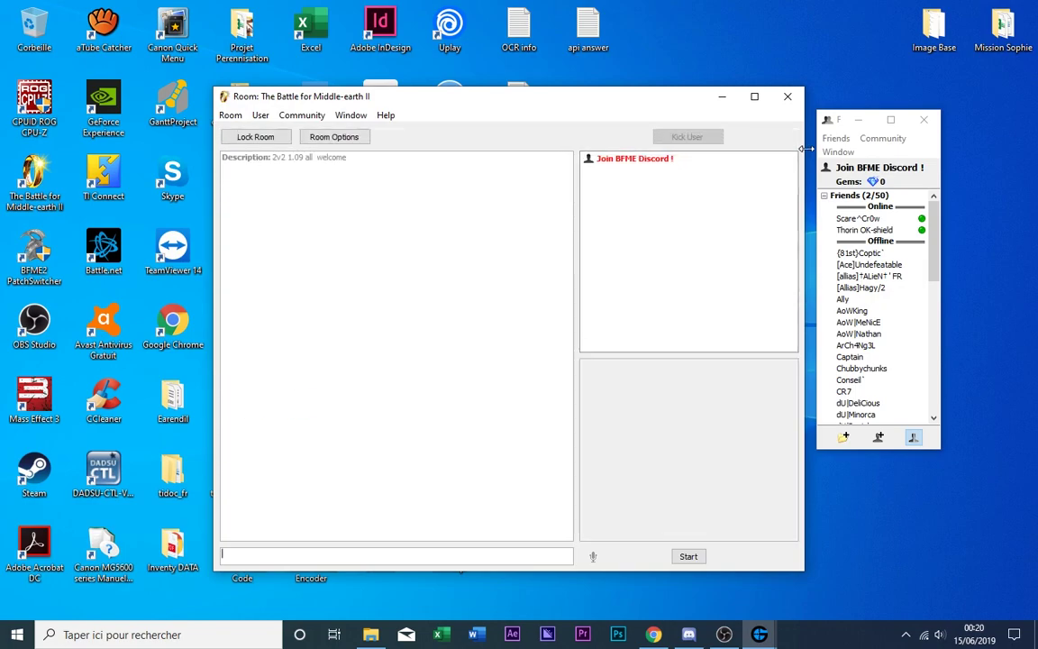
- Arrange the hosted room's window and the main GameRanger window side by side
left_click_drag(802, 149, 688, 149)
left_click_drag(456, 99, 794, 85)
left_click_drag(432, 101, 224, 197)
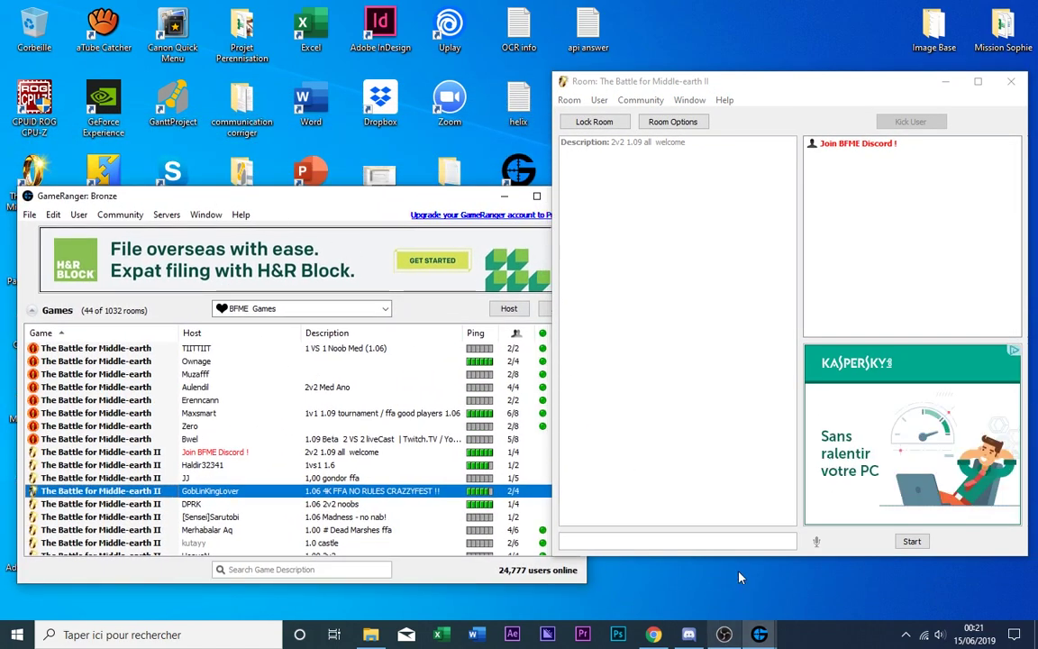
left_click(698, 433)
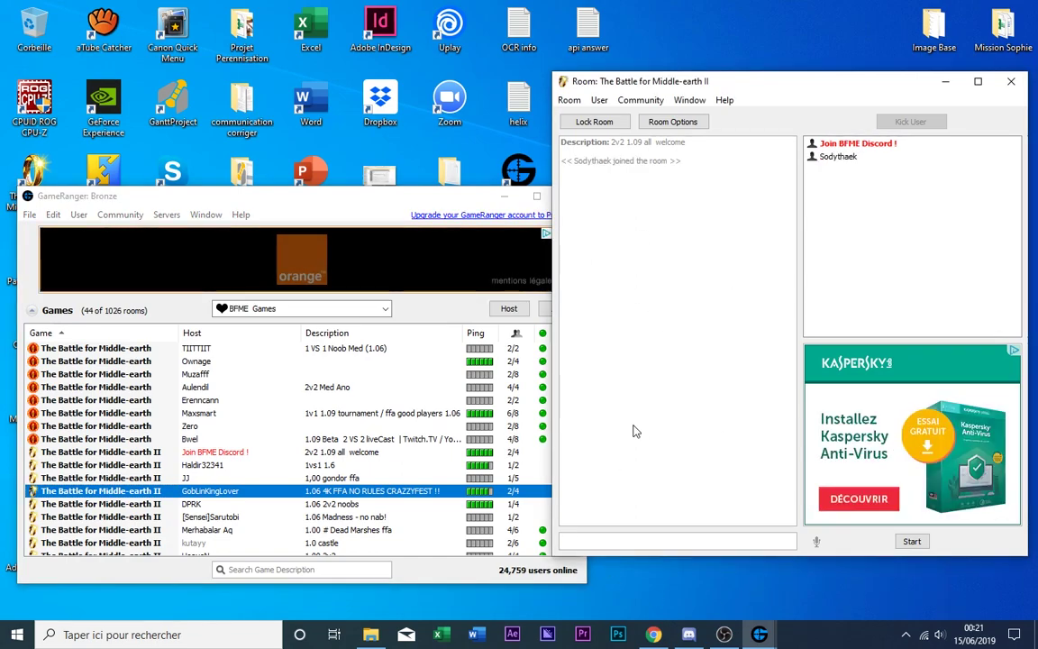
mouse_move(696, 81)
left_mouse_down()
mouse_move(709, 78)
mouse_move(708, 91)
left_mouse_up()
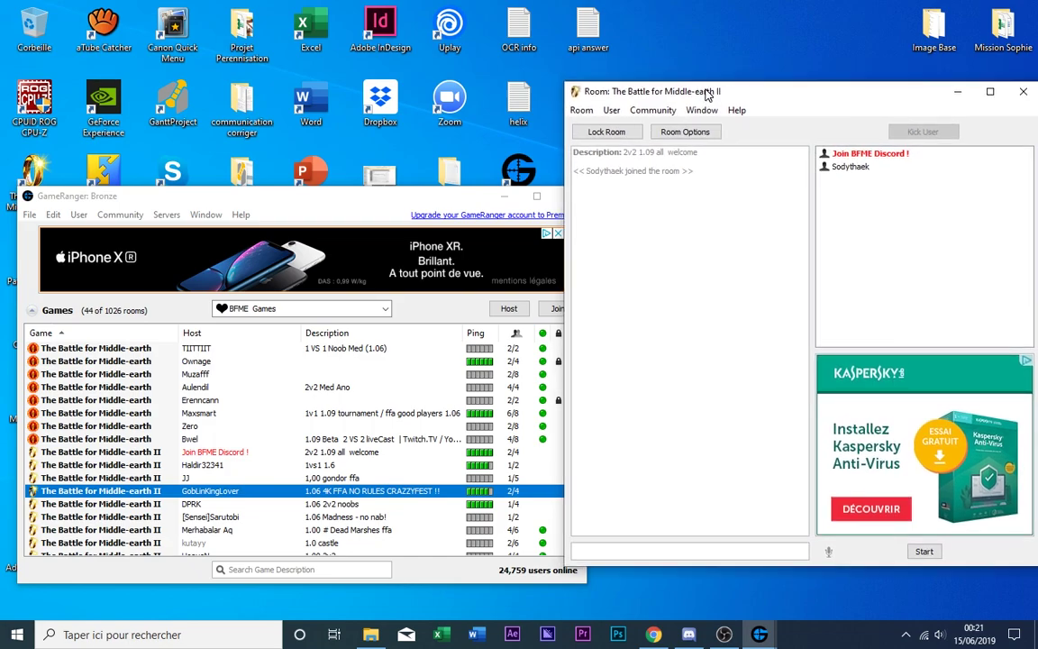
- Start the game from the hosted room and create a multiplayer network game in The Battle for Middle-earth II
left_click(935, 550)
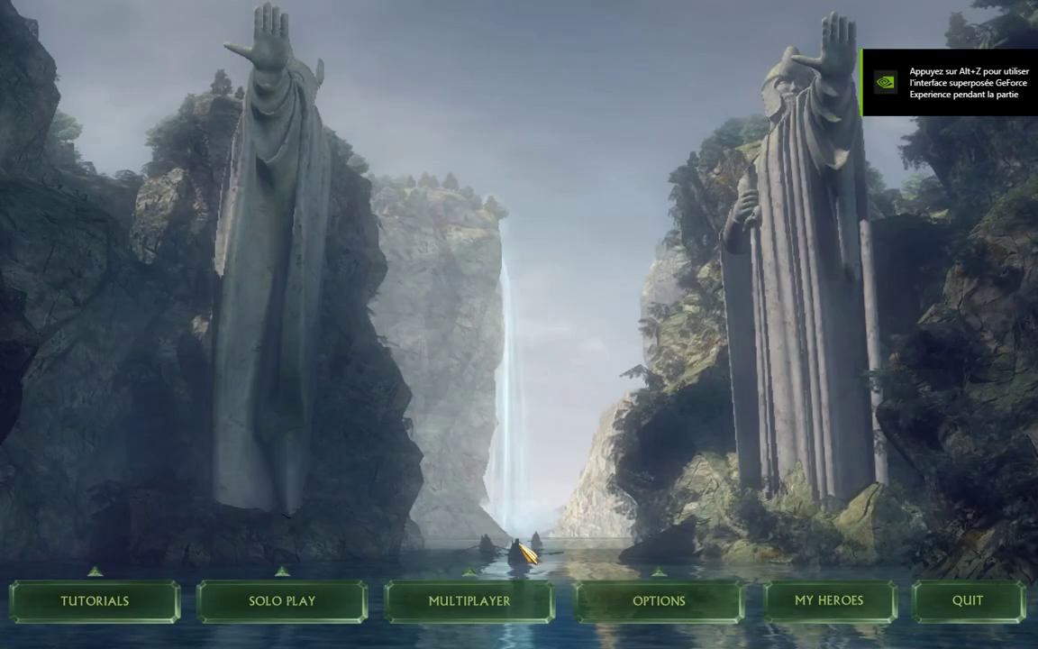
left_click(509, 587)
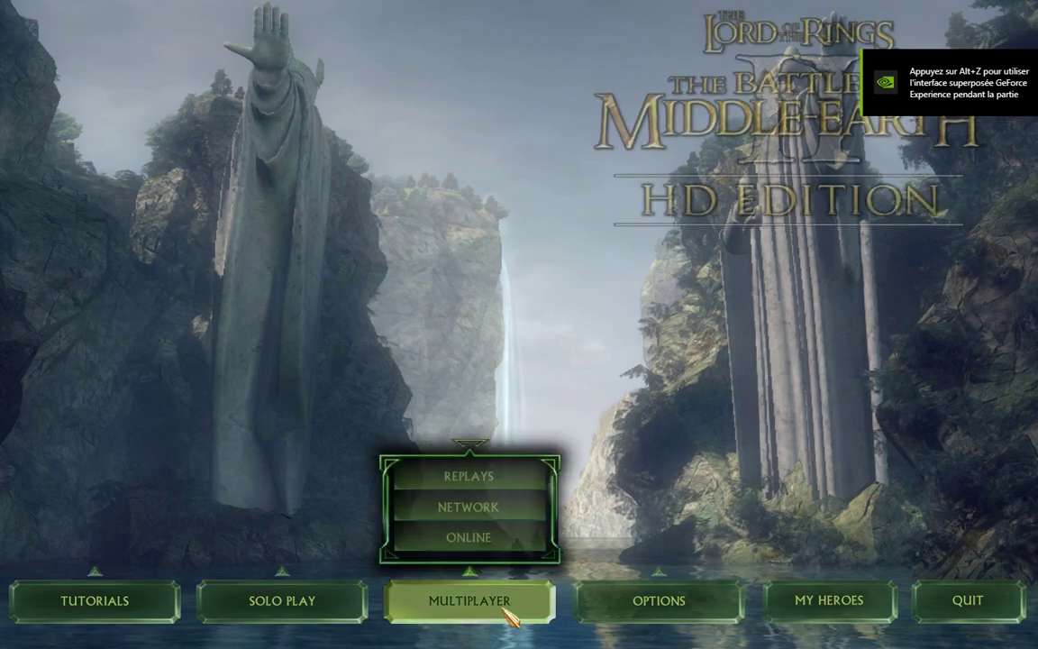
left_click(520, 516)
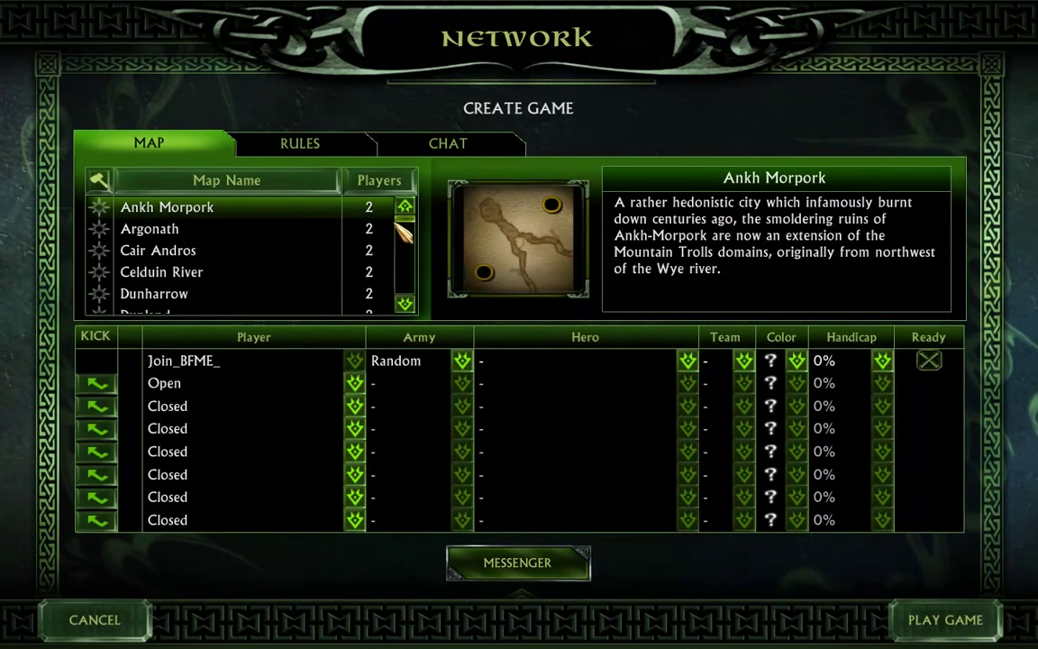
- Preview the Gap of Rohan map, and select Iron Hills as the map for the network game
scroll(396, 225, "down", 3)
left_click(279, 259)
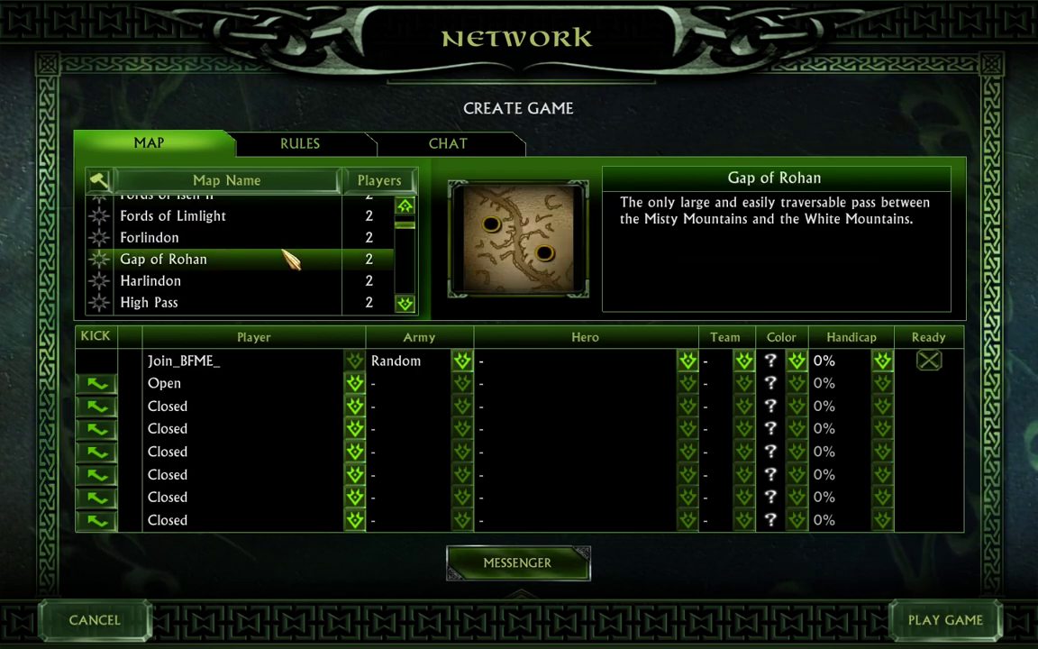
scroll(269, 256, "down", 2)
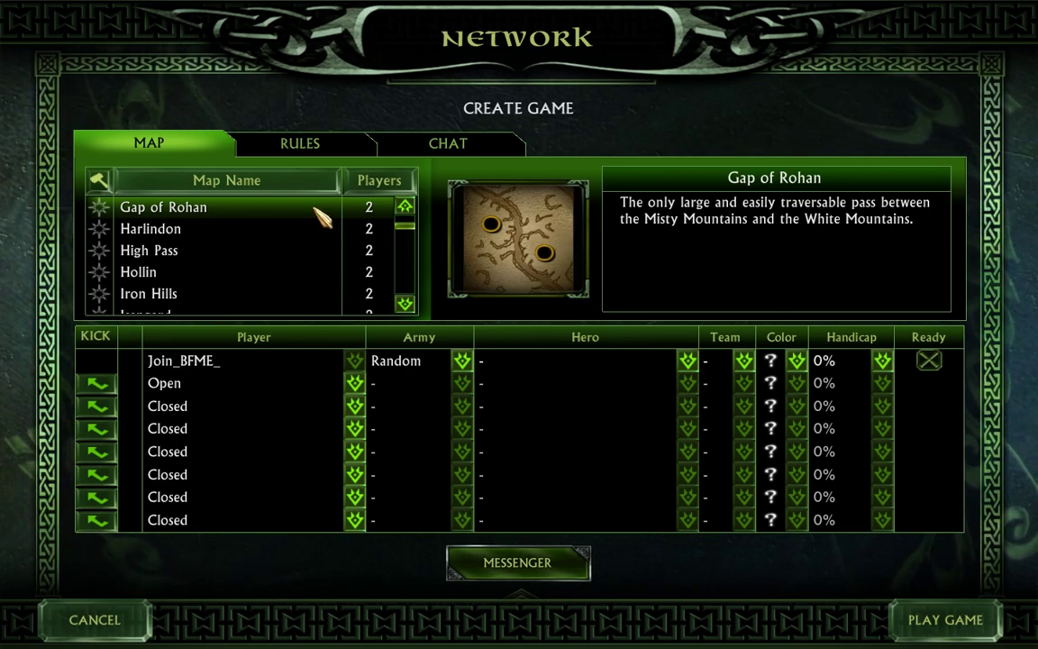
scroll(232, 301, "down", 5)
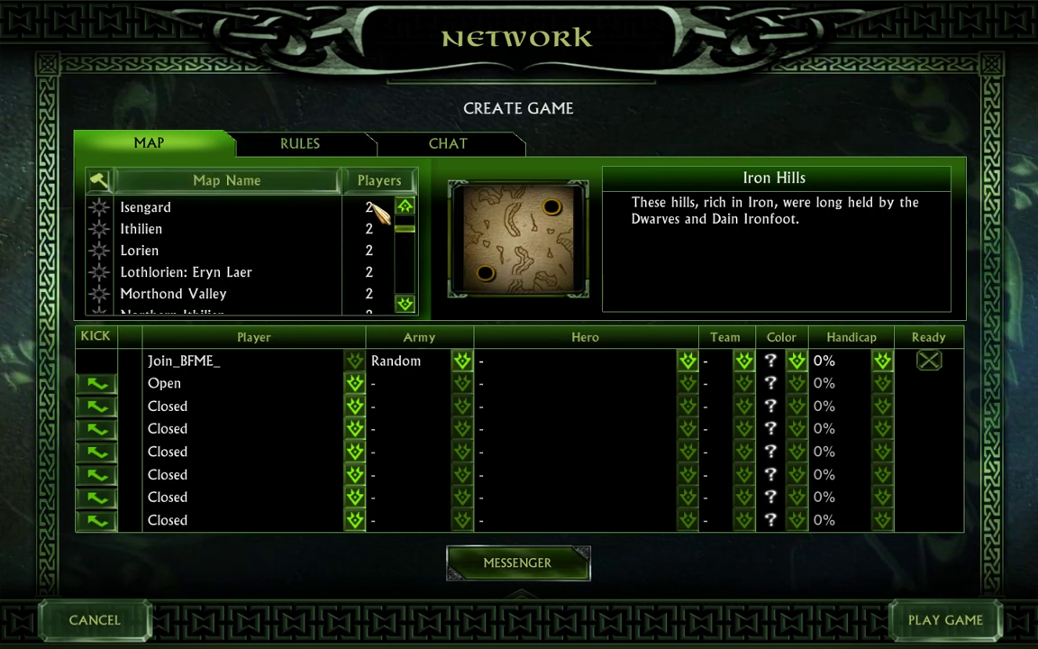
- Toggle the Allow Custom Heroes and Allow Ring Heroes rules of the network game
left_click(365, 151)
left_click(556, 177)
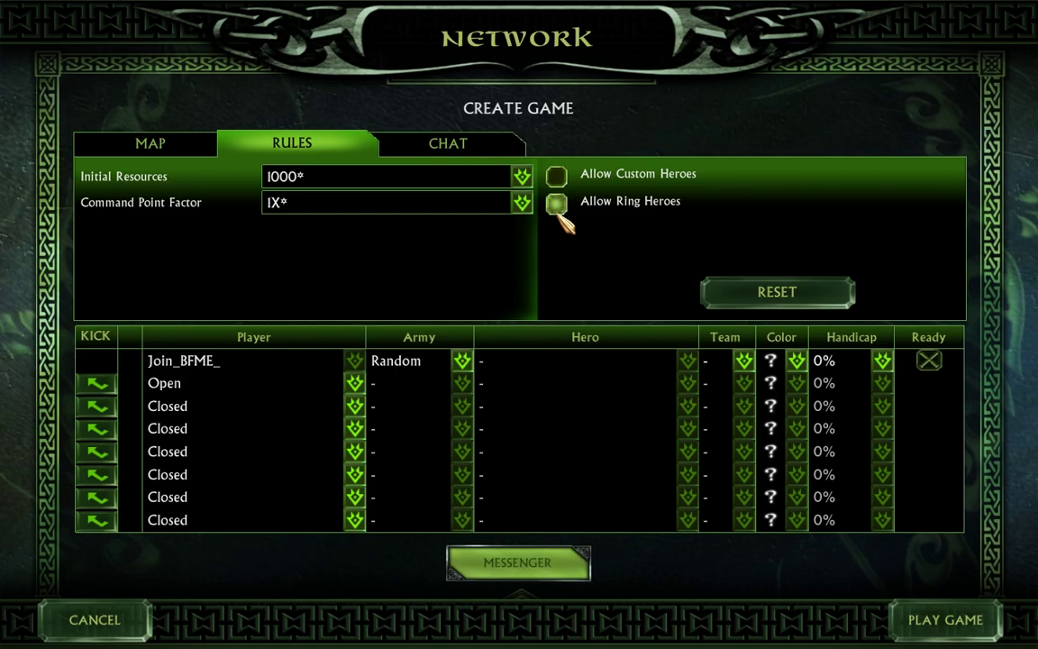
left_click(556, 204)
- View the game chat and check in the Messenger's Everyone list which players are connected
left_click(459, 151)
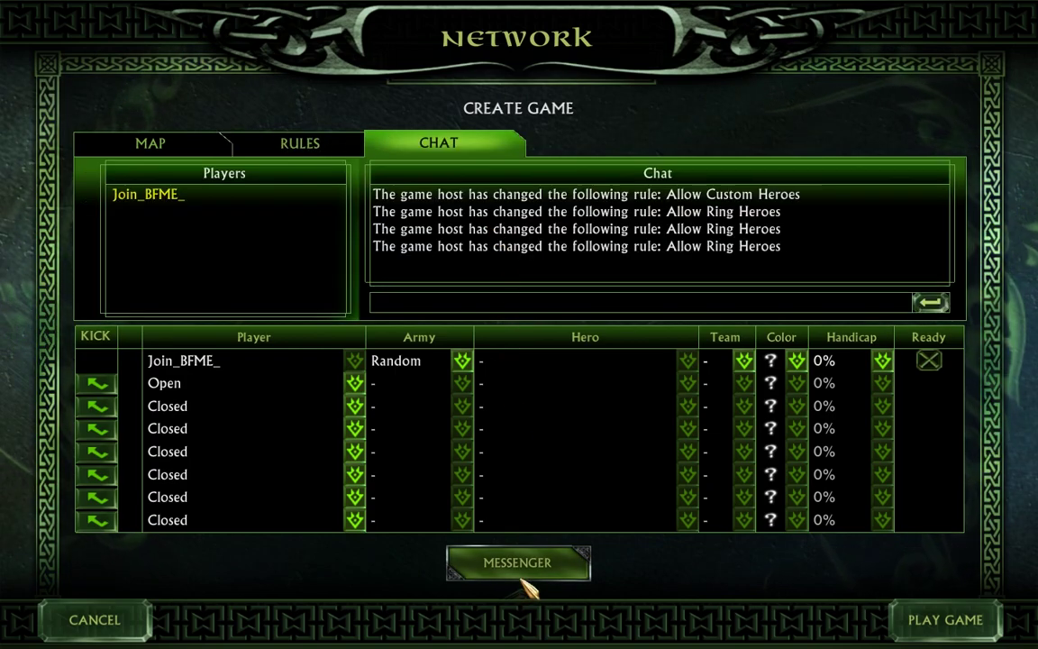
left_click(517, 562)
left_click(452, 192)
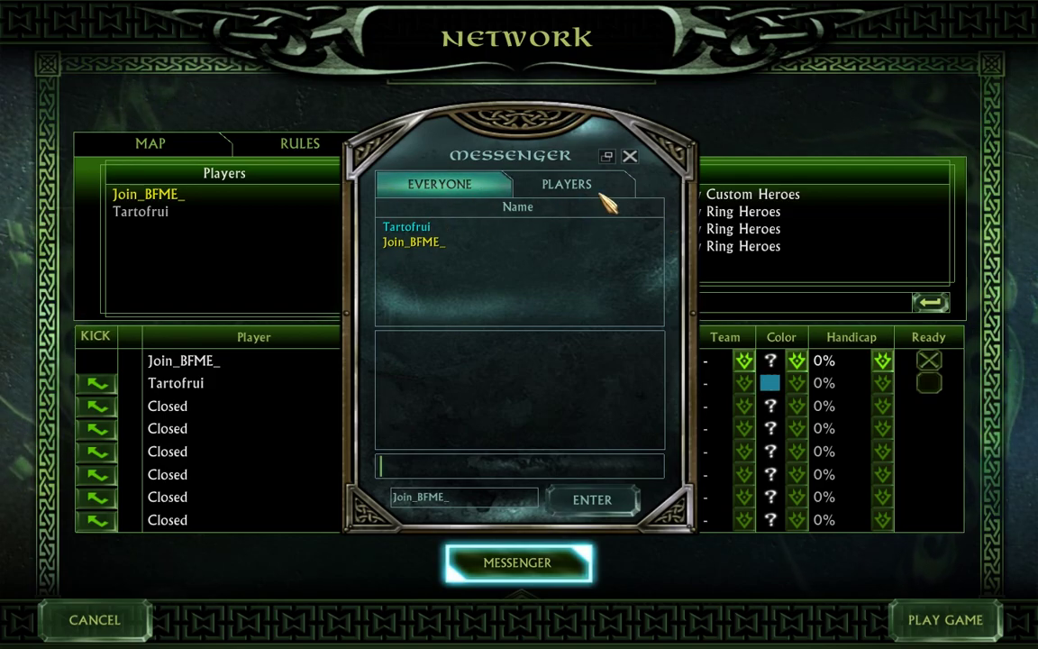
left_click(629, 156)
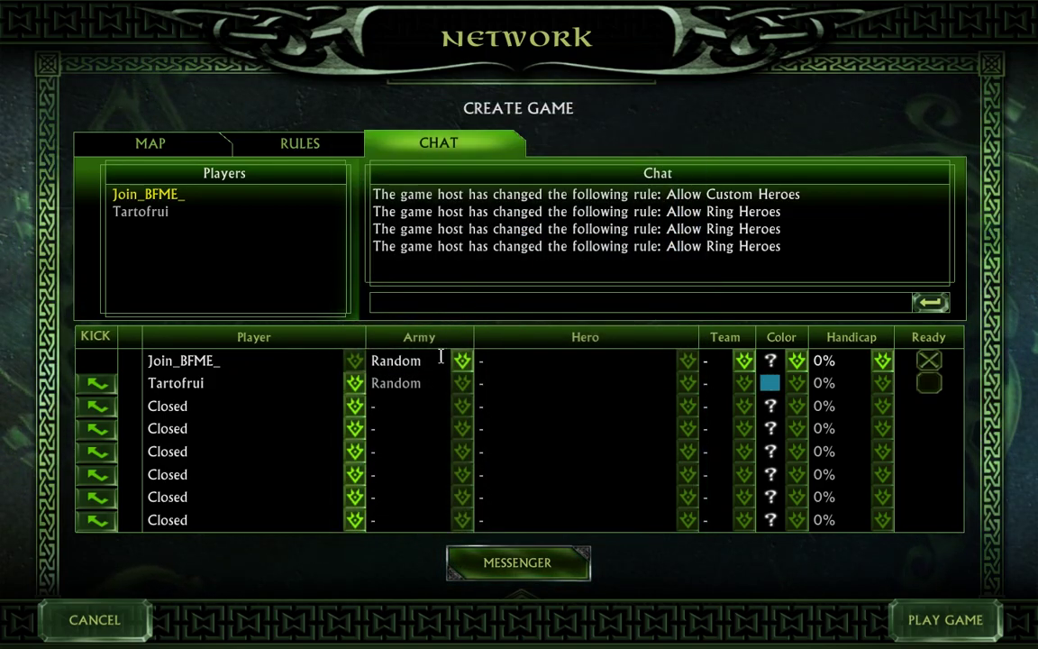
left_click(530, 569)
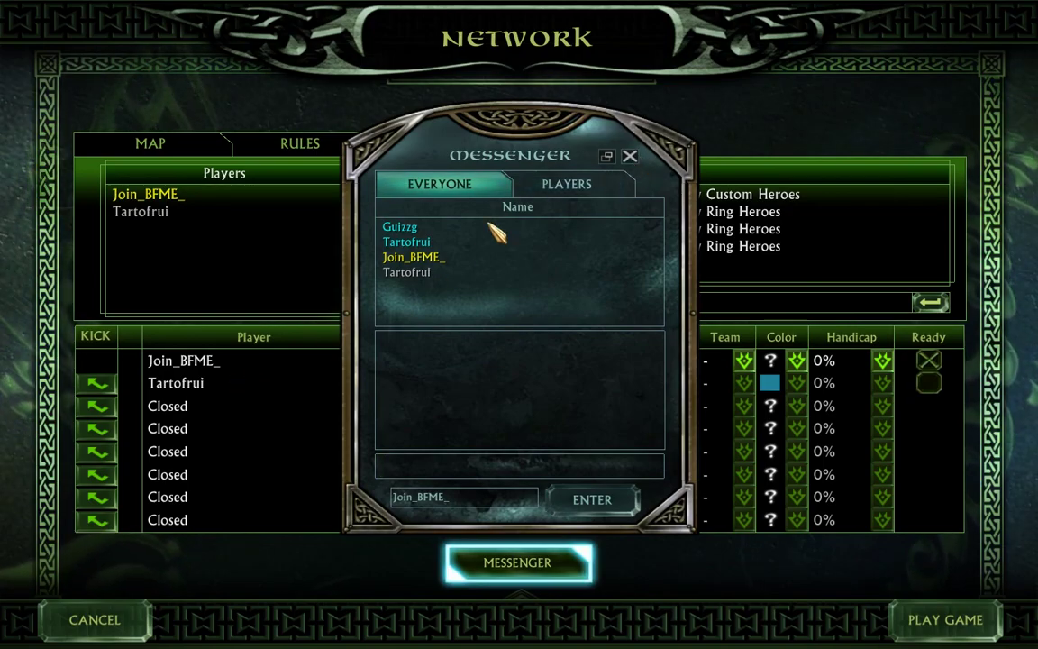
left_click(628, 156)
- Open the third player slot of the network game, and check the map and chat pages
left_click(189, 405)
left_click(199, 428)
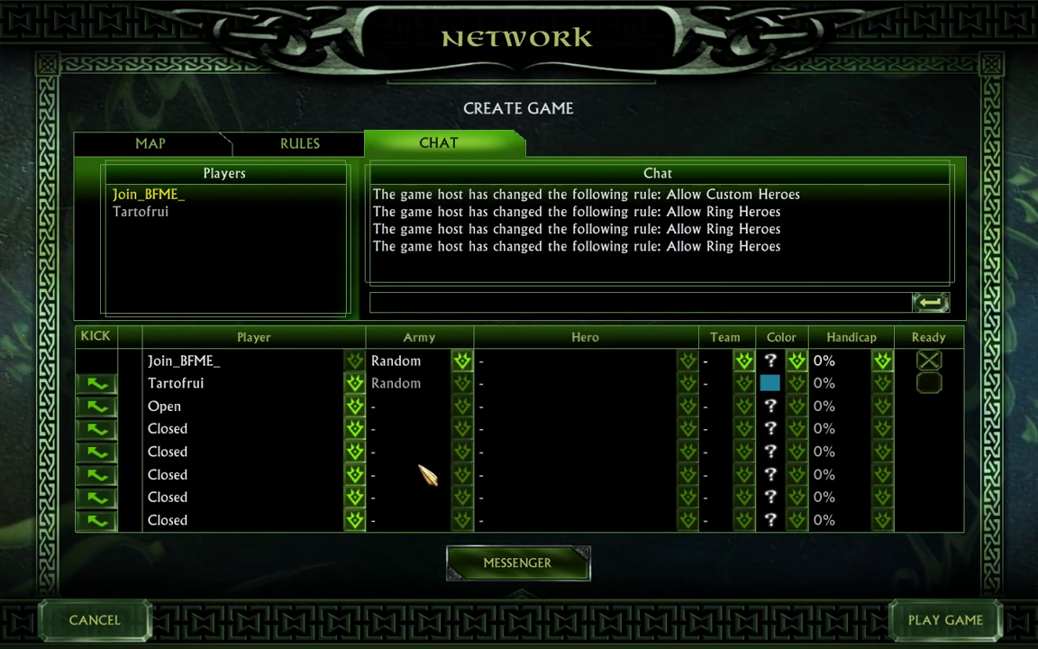
left_click(225, 140)
left_click(439, 143)
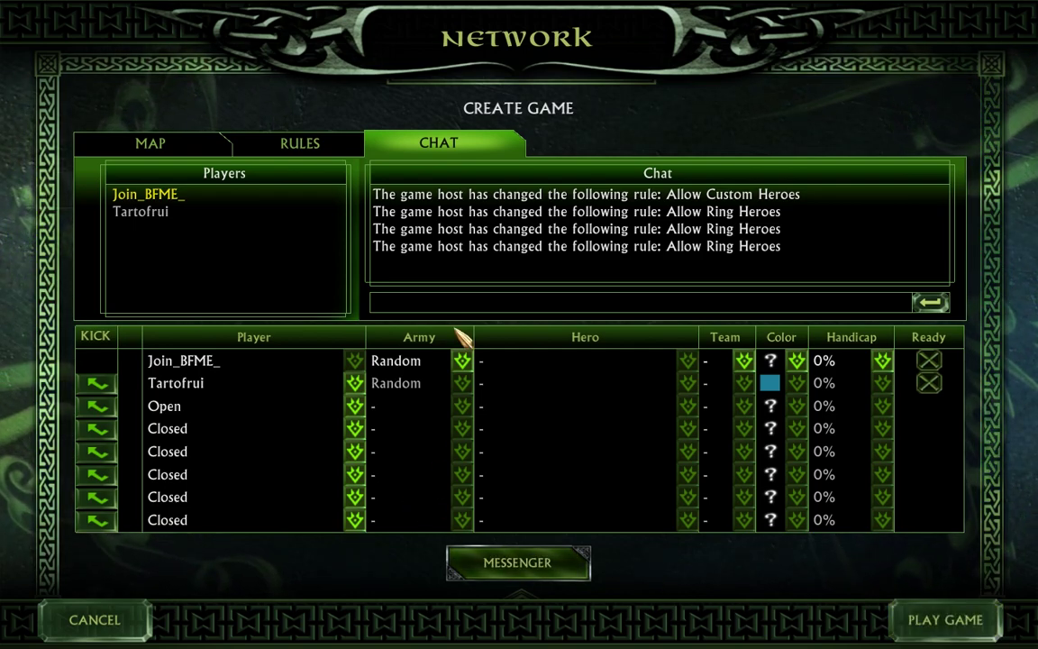
- Quit the network game back to GameRanger and write "thanksalot guys <3" in the room chat
left_click(136, 618)
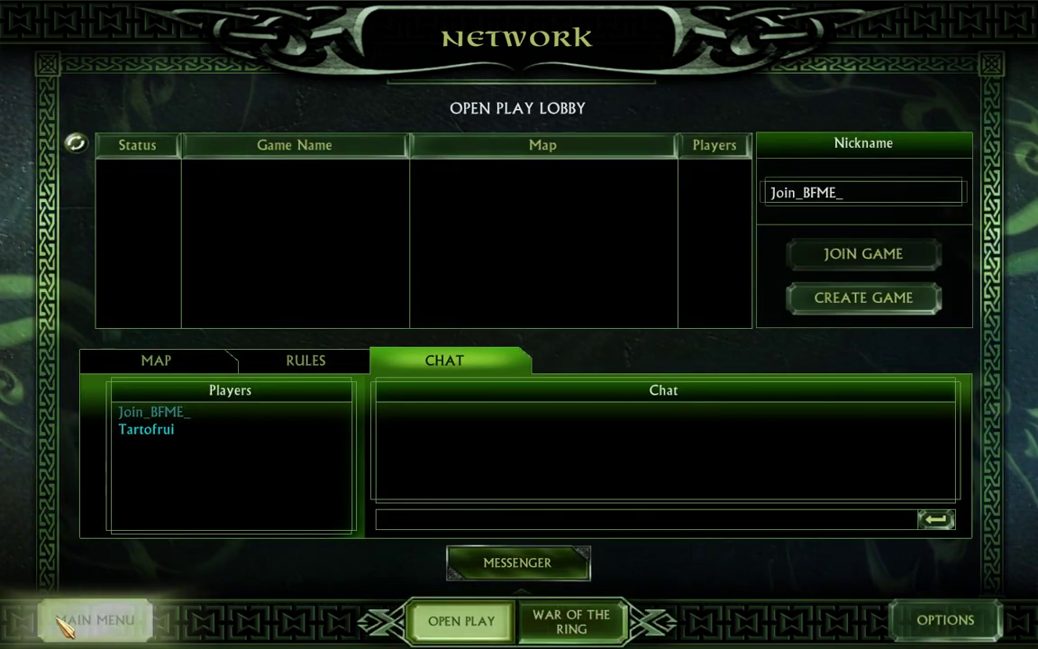
left_click(68, 622)
left_click(1027, 618)
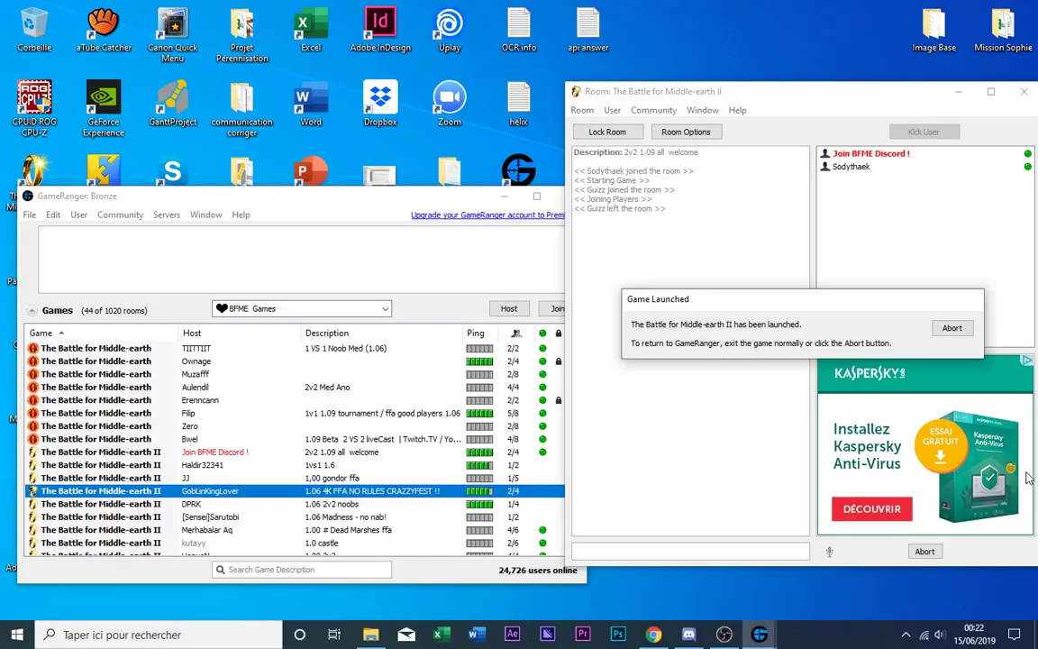
type("thanksalot guys <3")
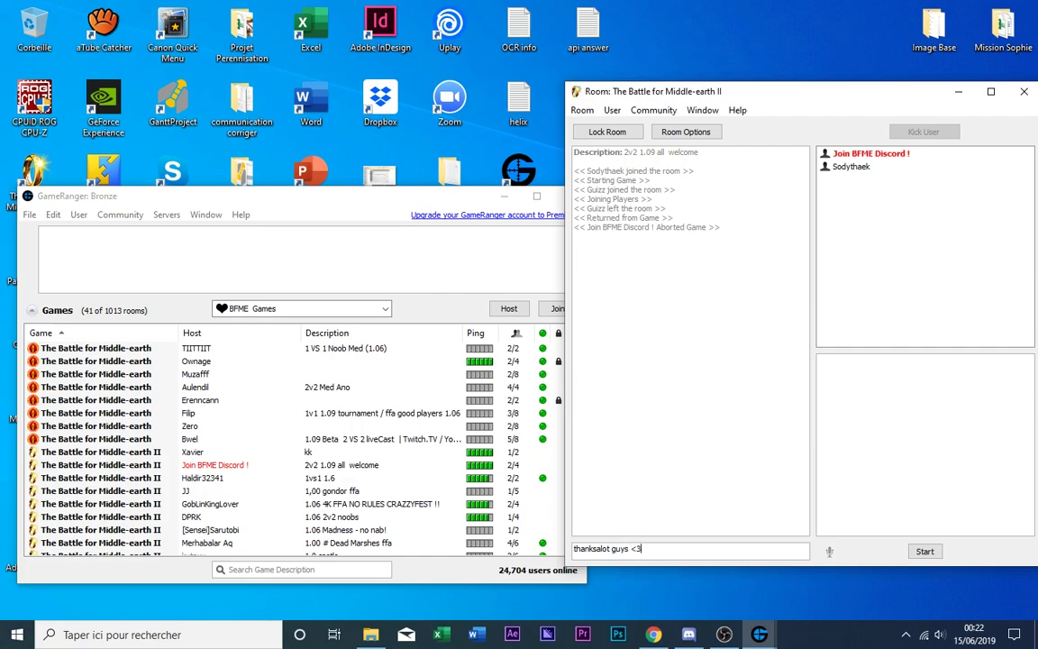
- Send the prepared thank-you message in the room chat and close the hosted The Battle for Middle-earth II room
key("Return")
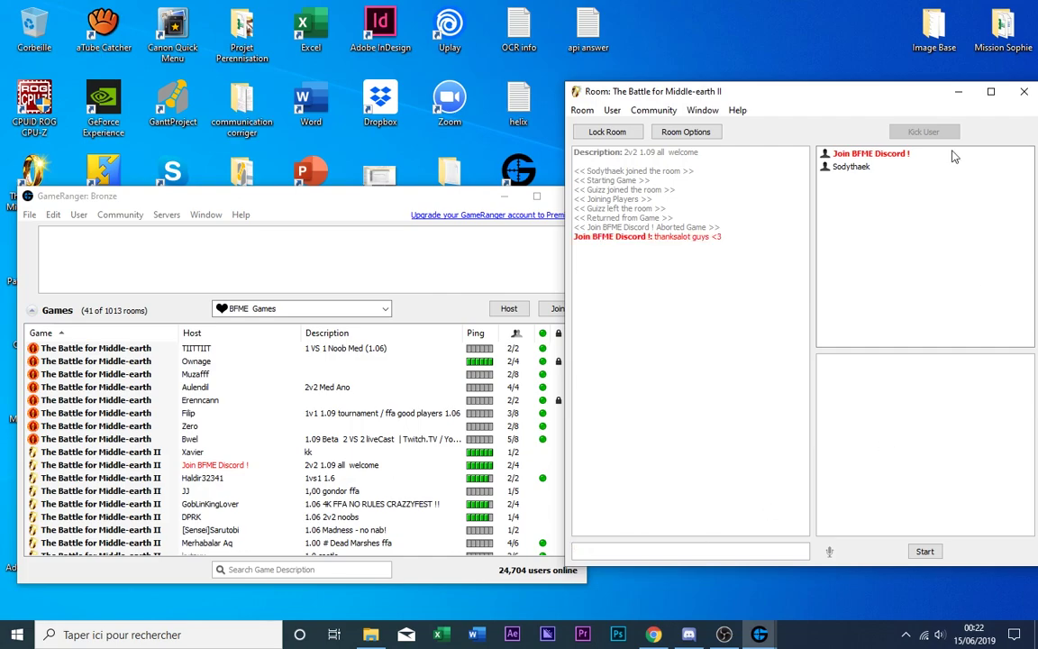
left_click_drag(892, 97, 808, 161)
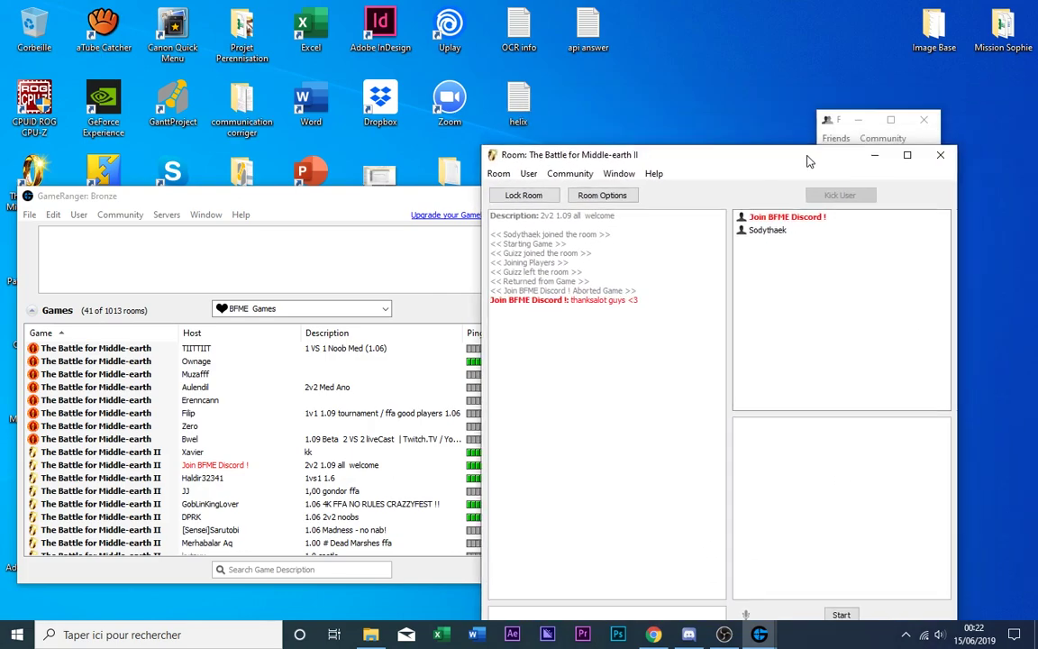
left_click(940, 155)
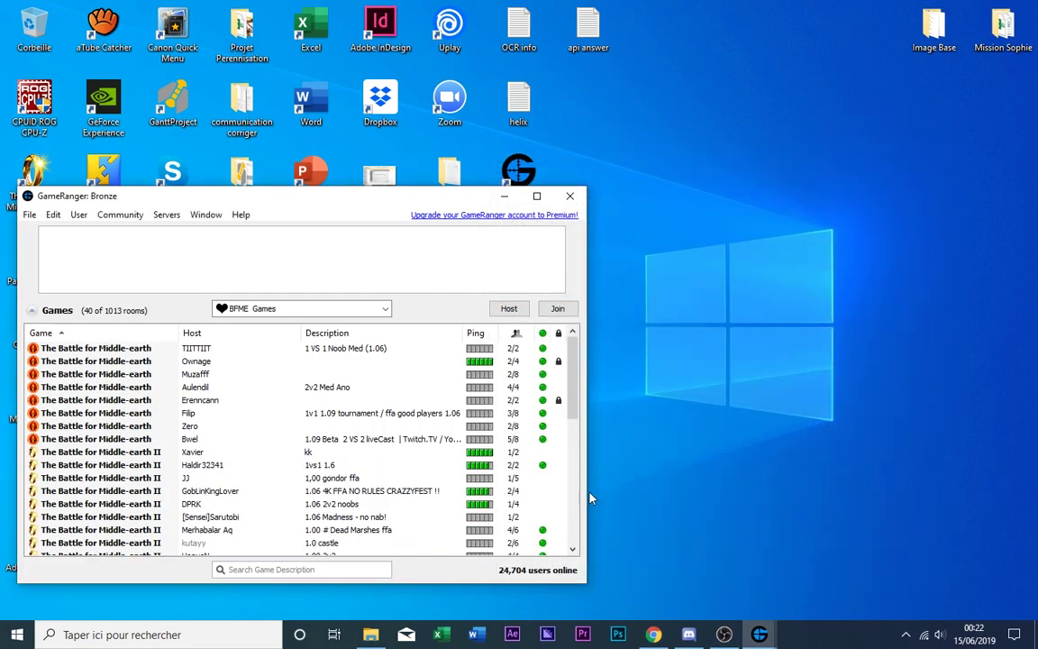
- Maximize the GameRanger window and look through the BFME Games list for available rooms and their descriptions
double_click(486, 196)
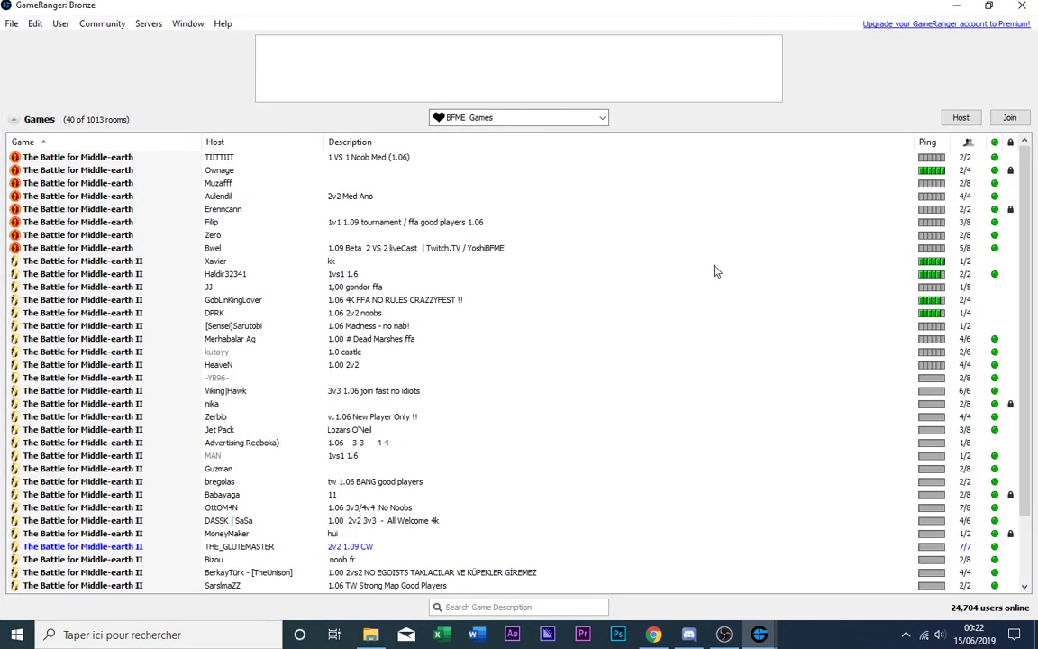
left_click(392, 270)
scroll(807, 332, "down", 2)
key("Down")
key("Down")
key("Down")
left_click(521, 263)
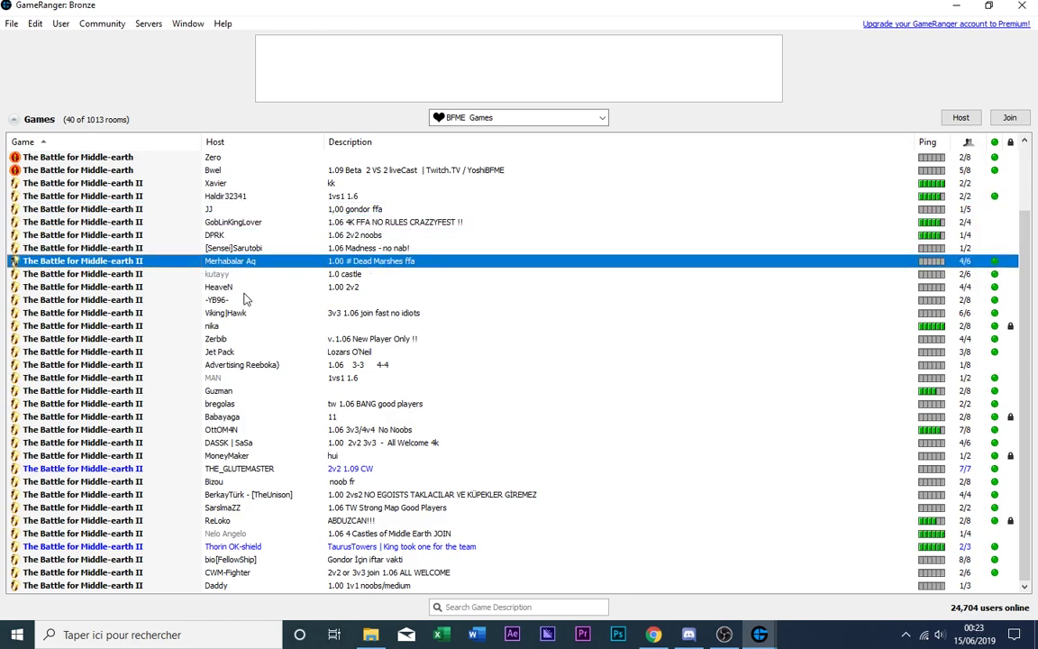
key("Up")
key("Up")
key("Down")
key("Down")
- Join the "1.06 2v2 noobs" room of The Battle for Middle-earth II and move its window aside
left_click(315, 231)
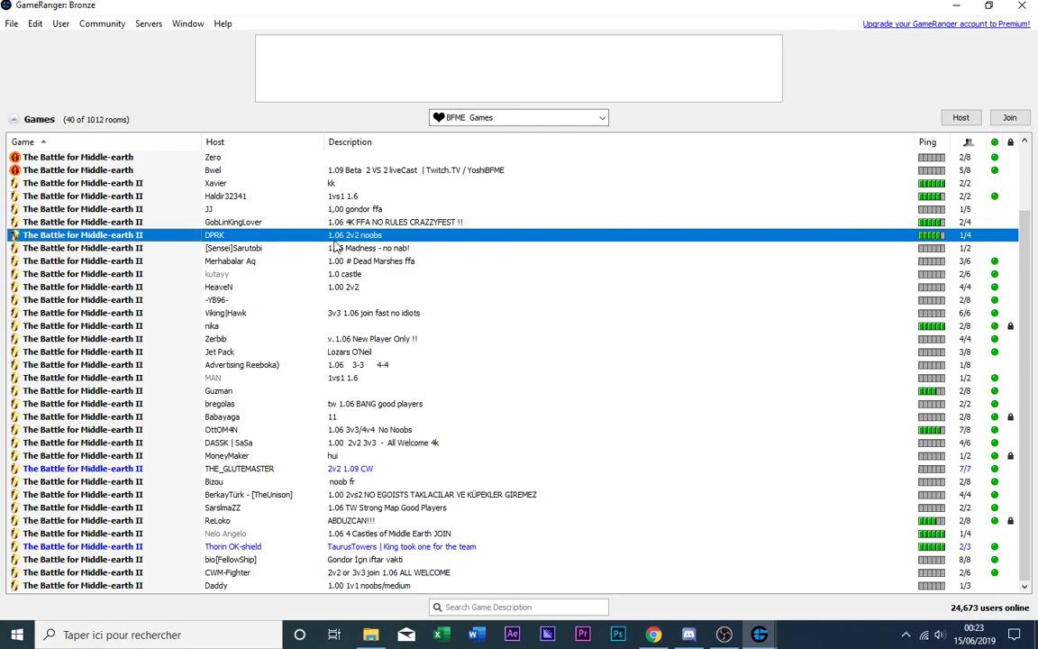
double_click(301, 238)
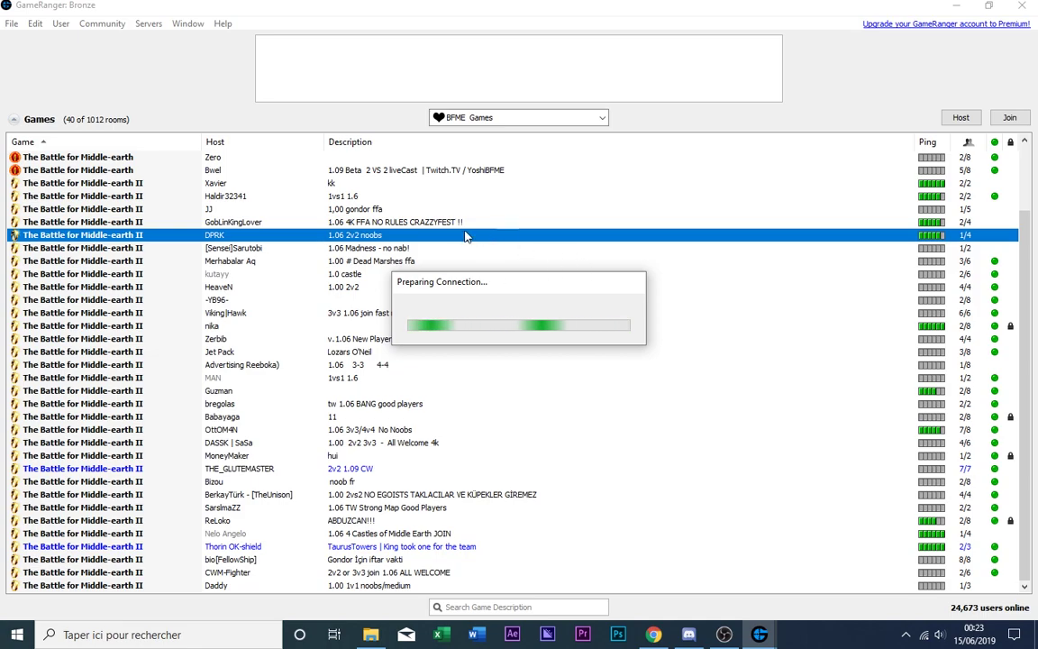
left_click(668, 283)
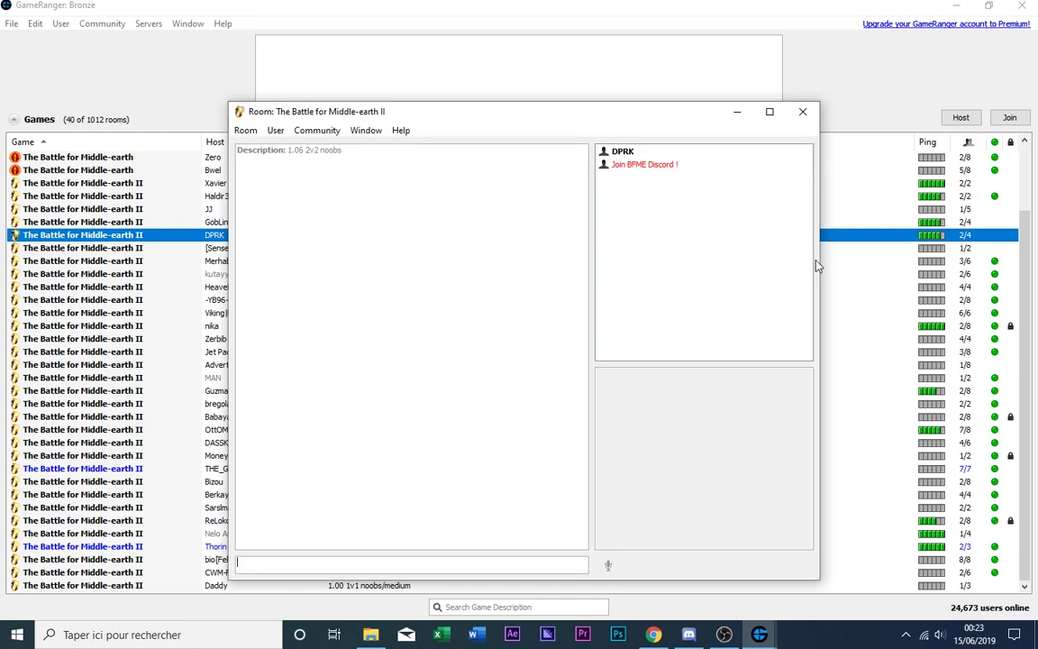
left_click_drag(817, 264, 706, 264)
left_click_drag(403, 118, 785, 139)
- Launch The Battle for Middle-earth II from the desktop, view its multiplayer options and quit the game
double_click(34, 176)
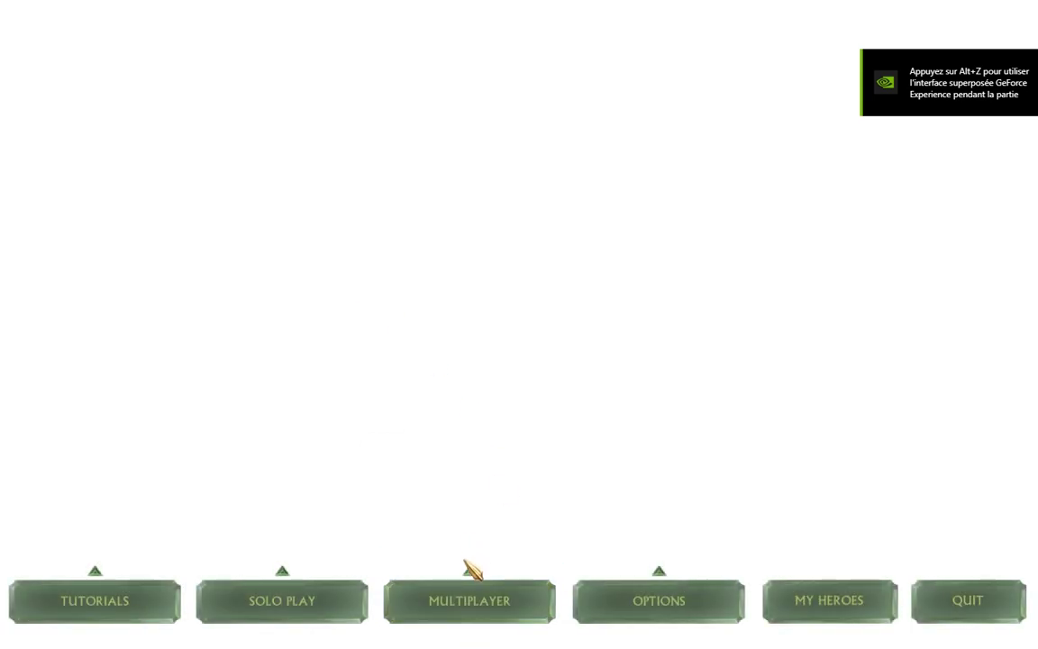
mouse_move(470, 560)
left_click(464, 507)
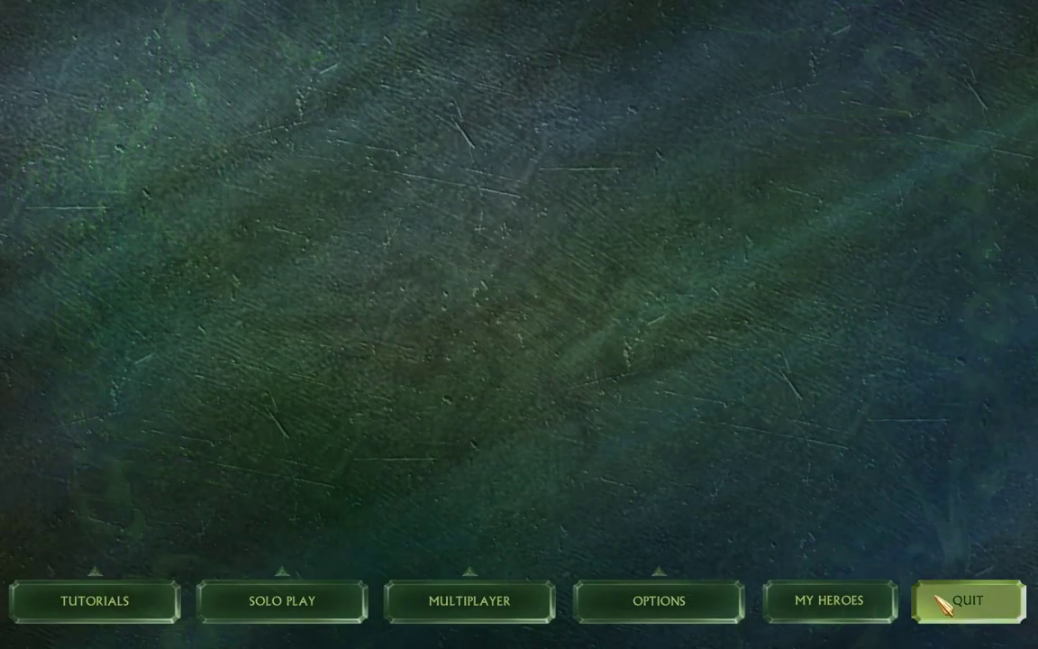
left_click(941, 602)
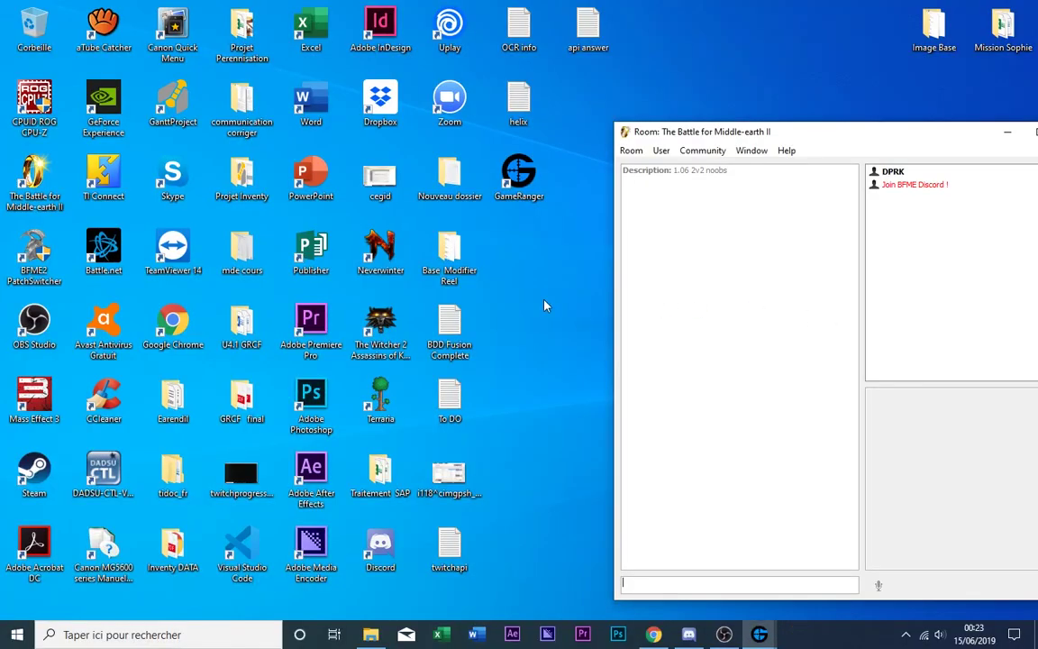
- Switch to Discord, open The Battle for Middle-earth community server and look through its channel list
mouse_move(753, 142)
left_mouse_down()
mouse_move(646, 128)
mouse_move(762, 144)
left_mouse_up()
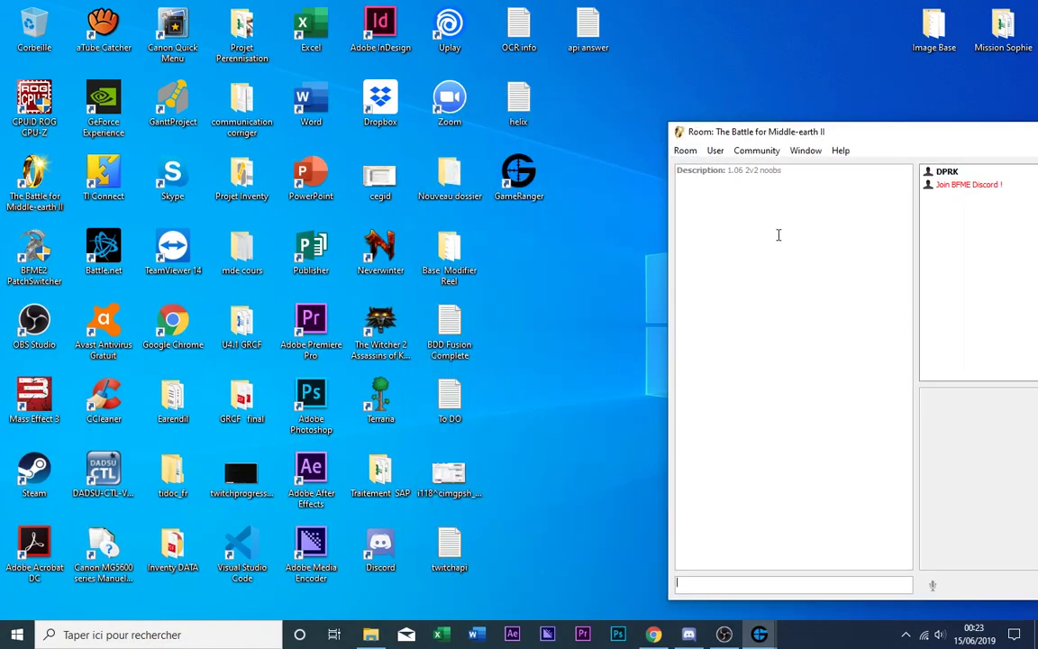
left_click(689, 634)
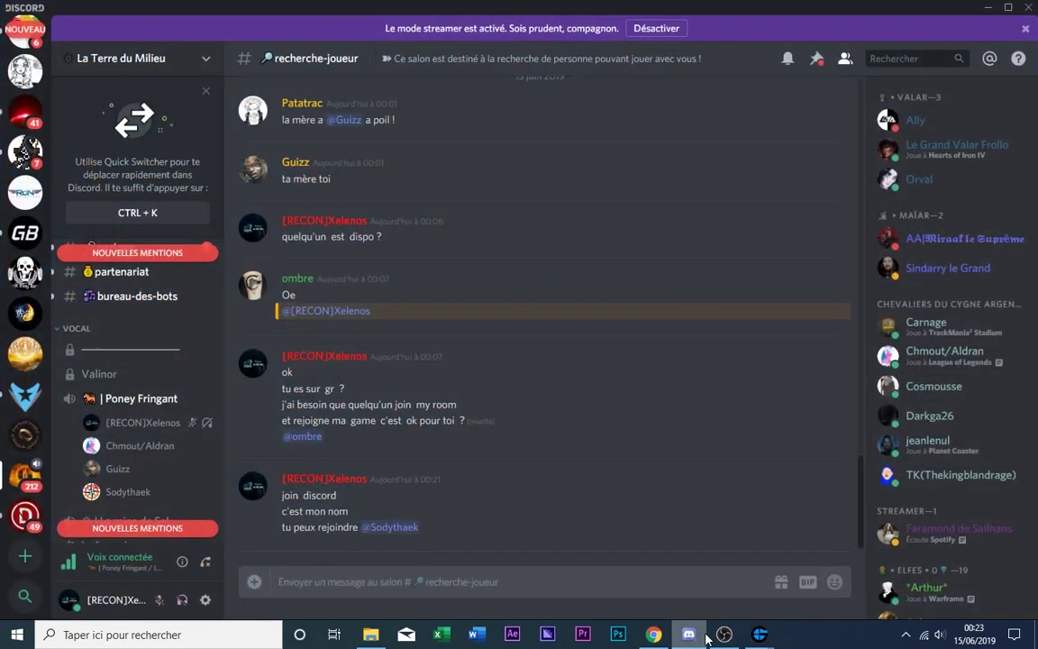
left_click(16, 437)
scroll(500, 447, "up", 5)
scroll(443, 385, "down", 5)
scroll(161, 387, "up", 5)
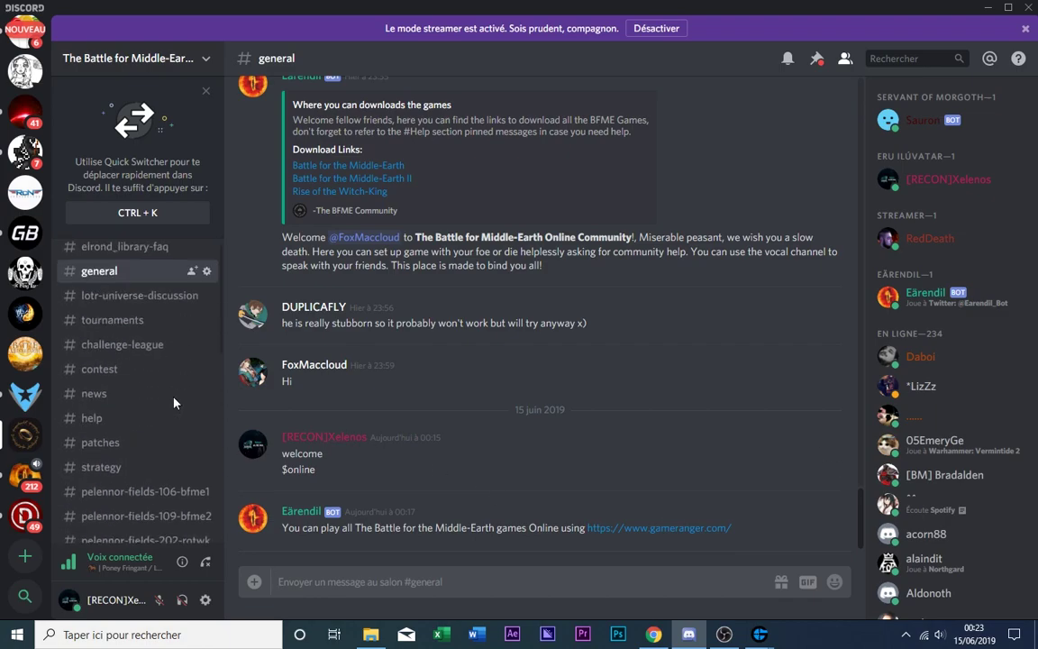